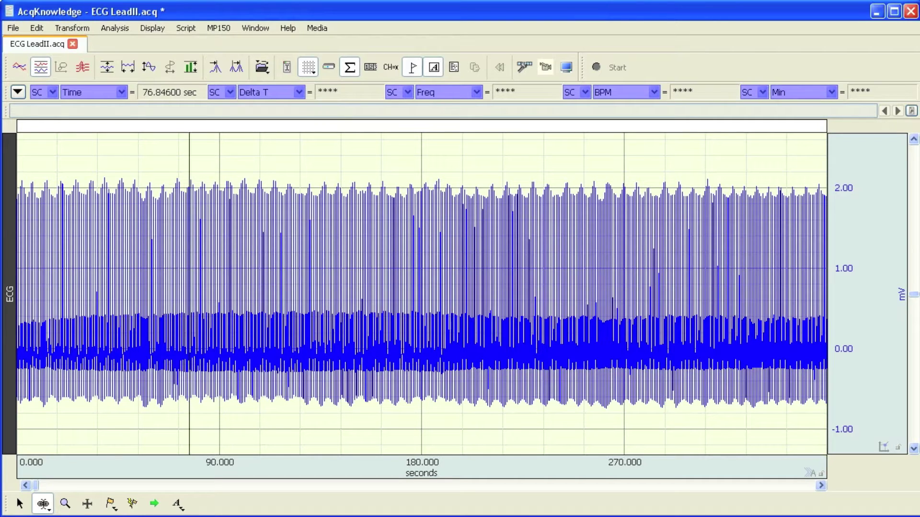
Step: Open Analysis > Heart Rate Variability, cancel it once, then reopen the HRV dialog
left_click(106, 30)
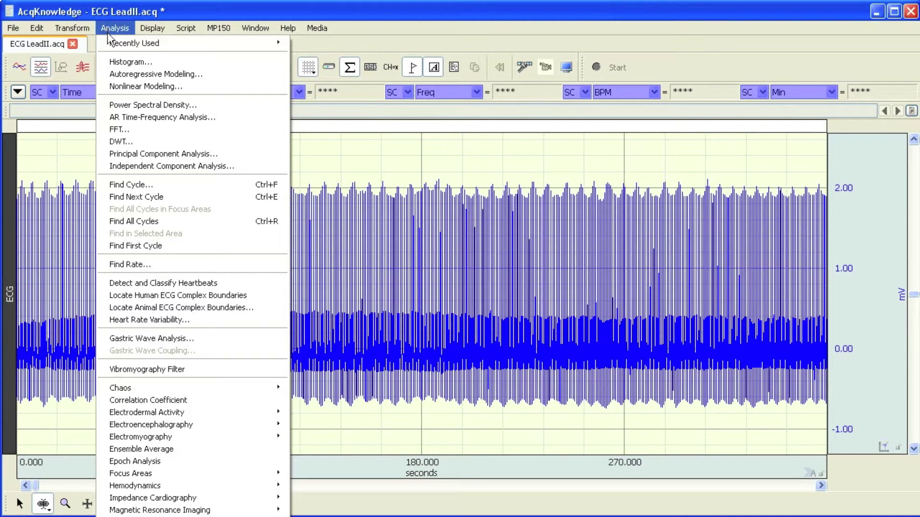
left_click(163, 321)
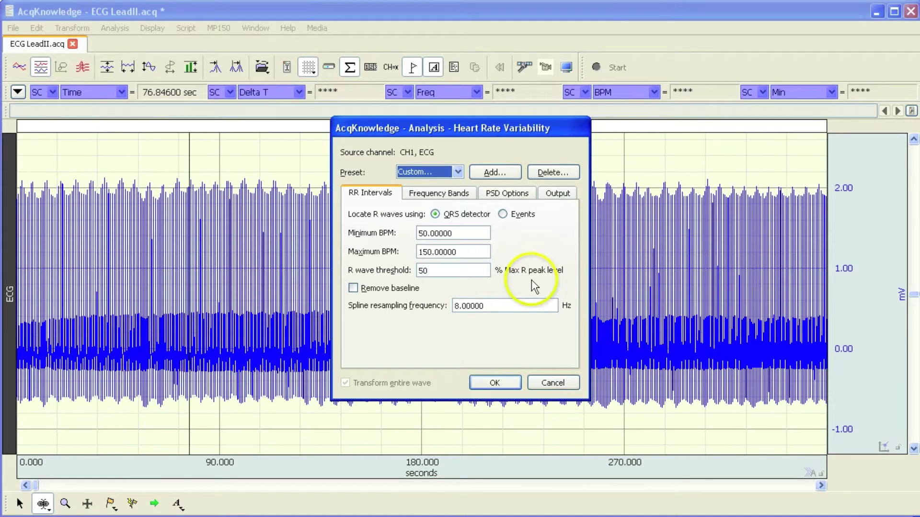
left_click_drag(490, 132, 498, 151)
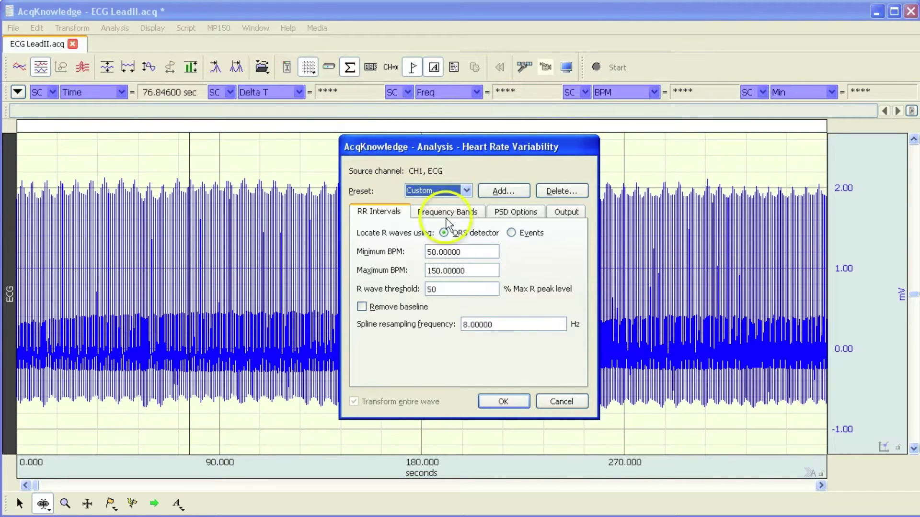
left_click(559, 404)
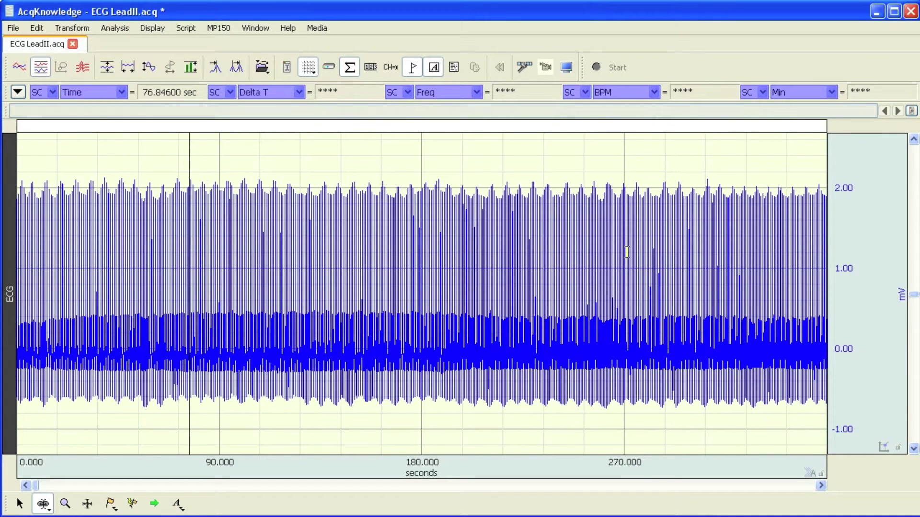
left_click(74, 27)
mouse_move(113, 29)
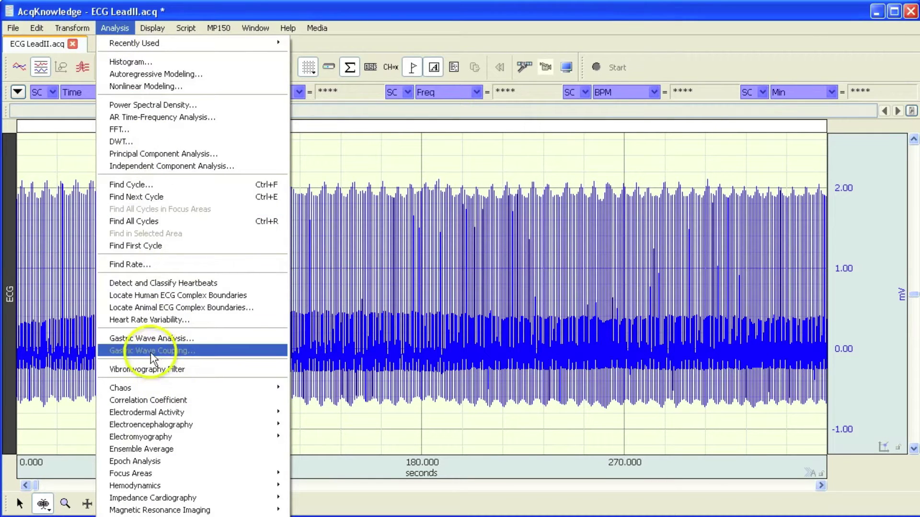
left_click(151, 320)
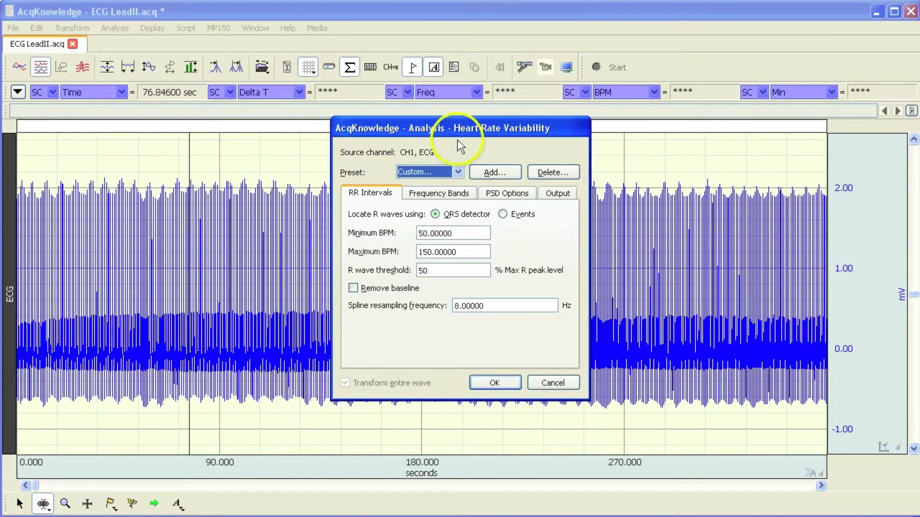
left_click_drag(441, 125, 493, 151)
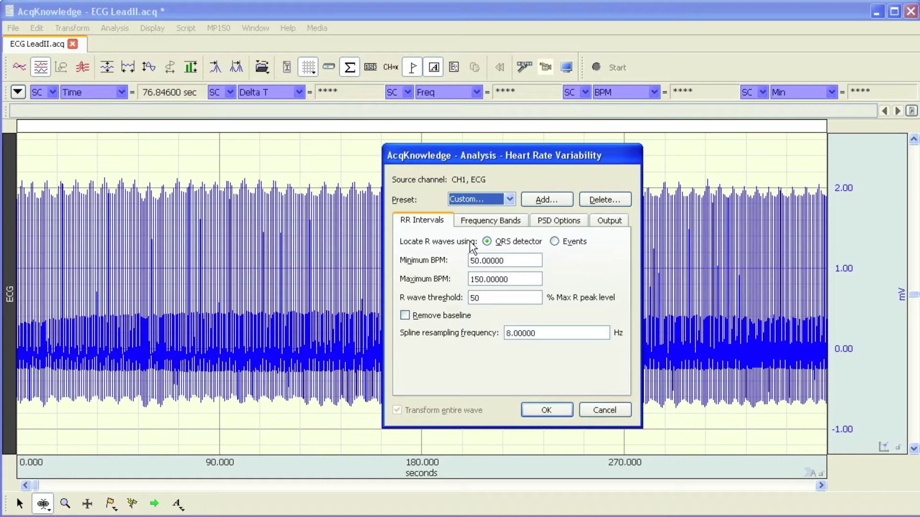
left_click(555, 242)
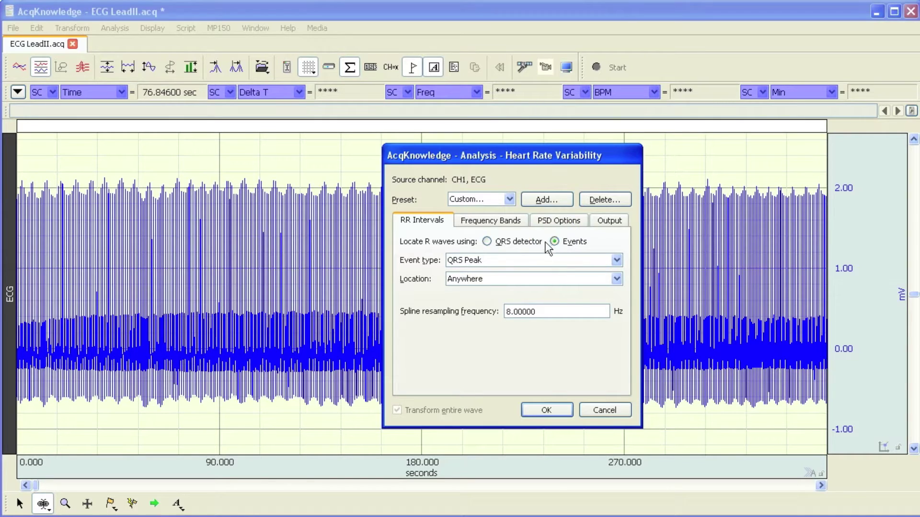
left_click(557, 243)
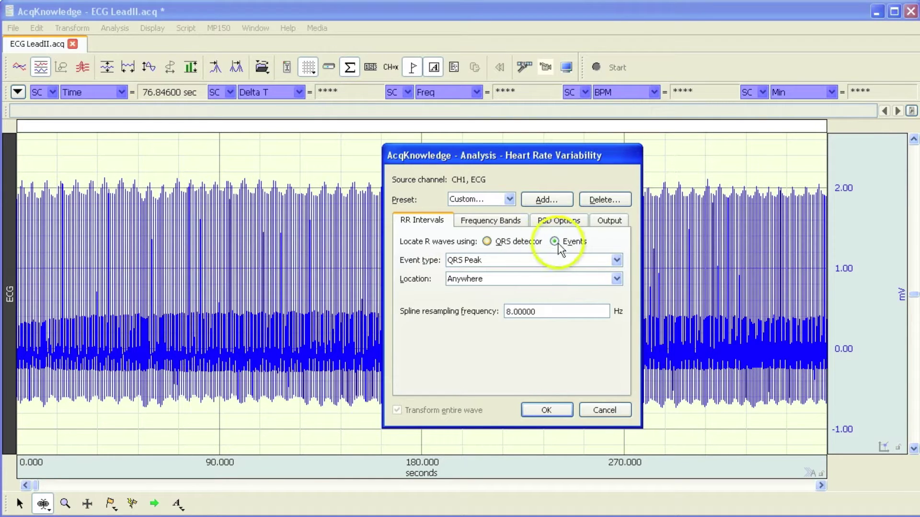
left_click(487, 241)
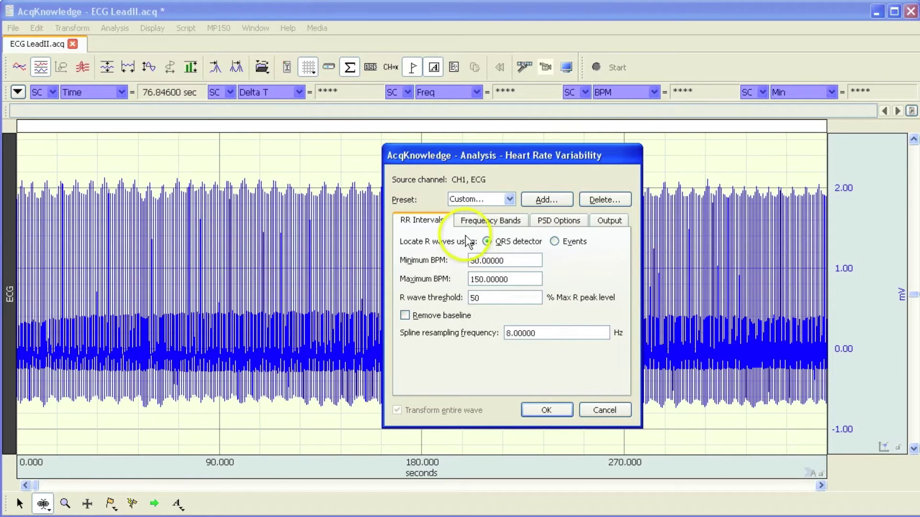
Step: Apply the Human (Adult) preset and set Minimum BPM 40 and Maximum BPM 180
left_click(509, 200)
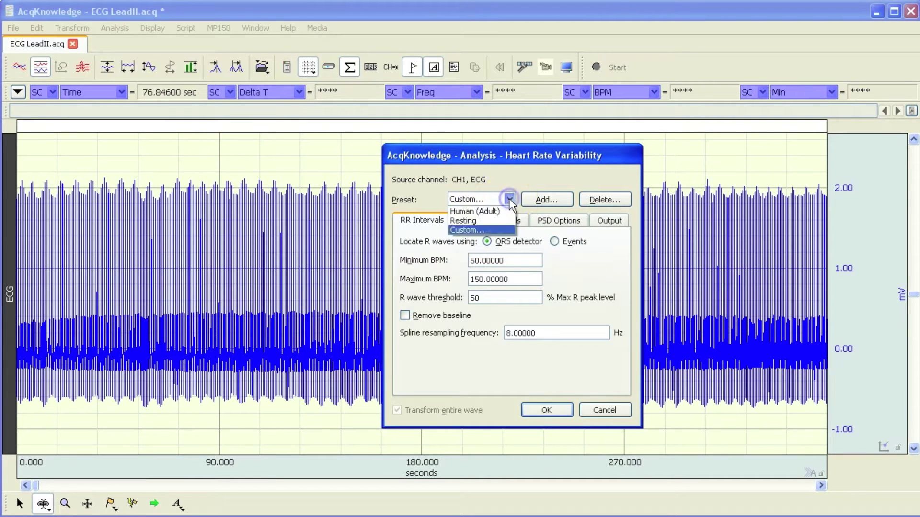
left_click(474, 210)
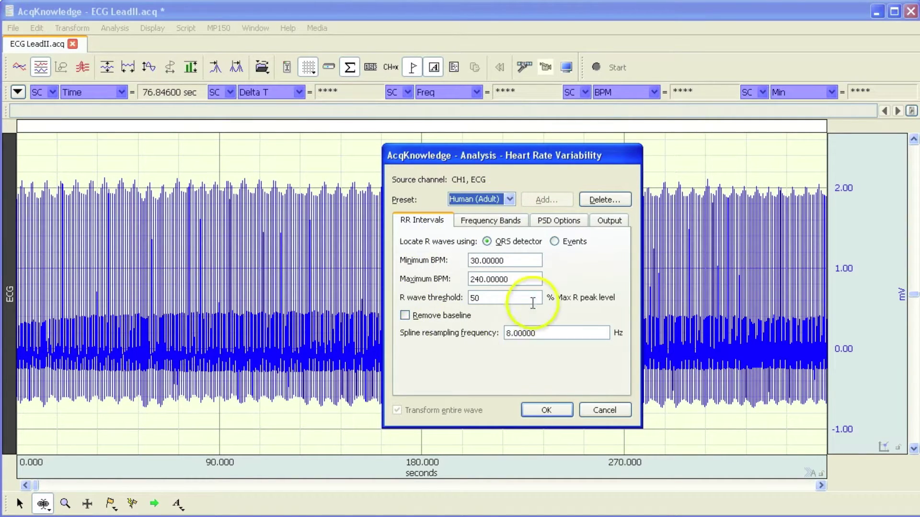
left_click_drag(526, 260, 456, 262)
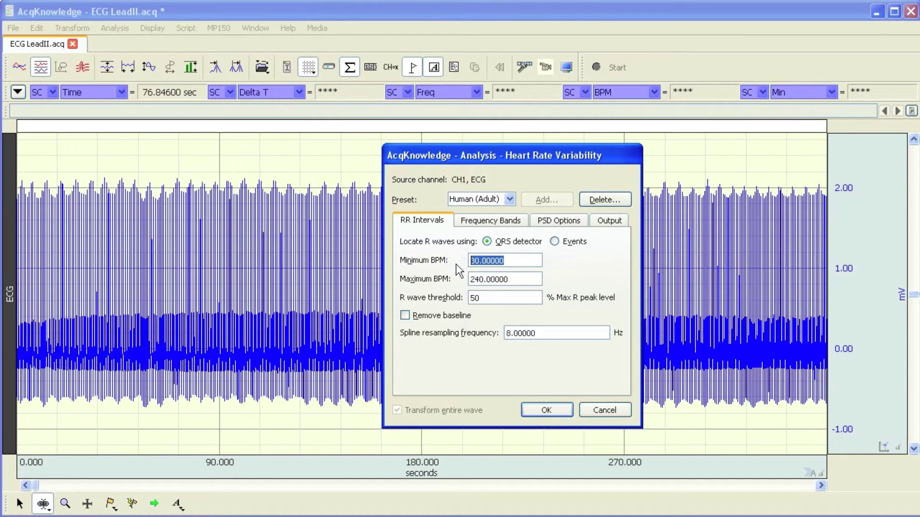
type("40")
left_click(486, 264)
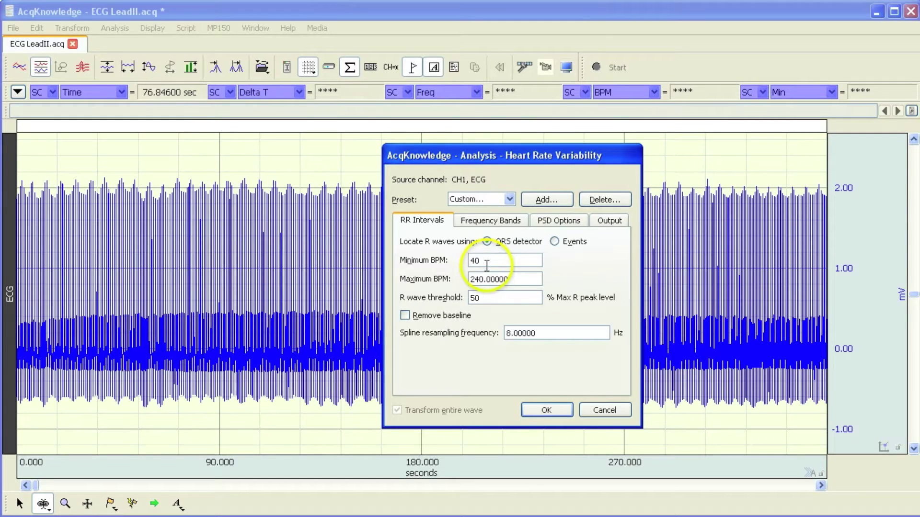
left_click_drag(520, 278, 459, 284)
type("180")
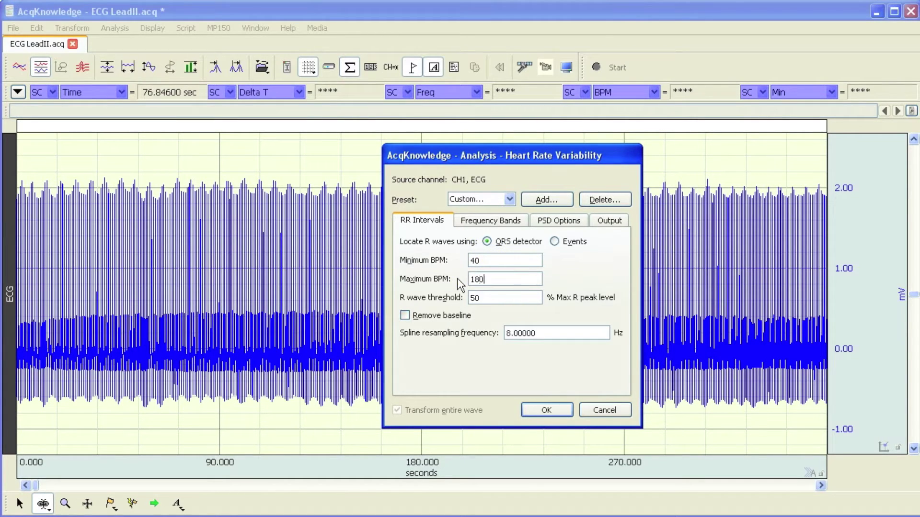
left_click(456, 287)
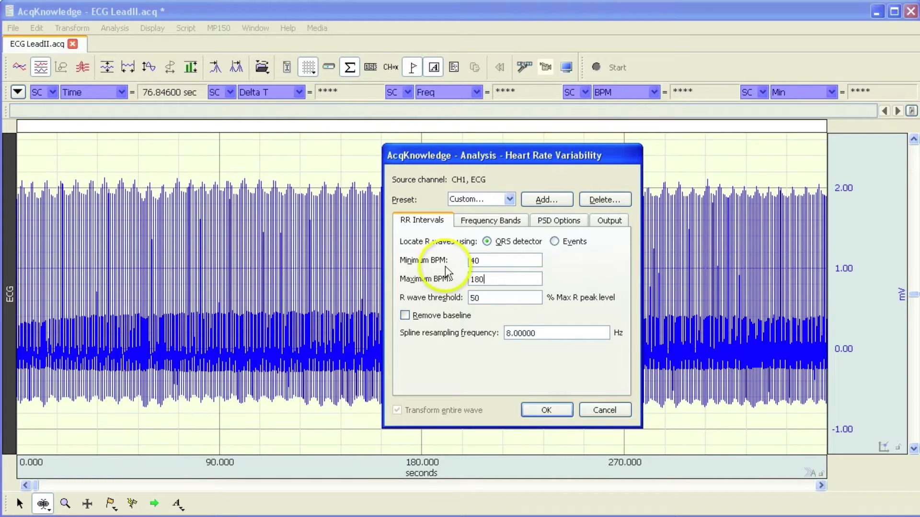
Step: Save these settings as a new preset named Test and make it the active preset
left_click(546, 200)
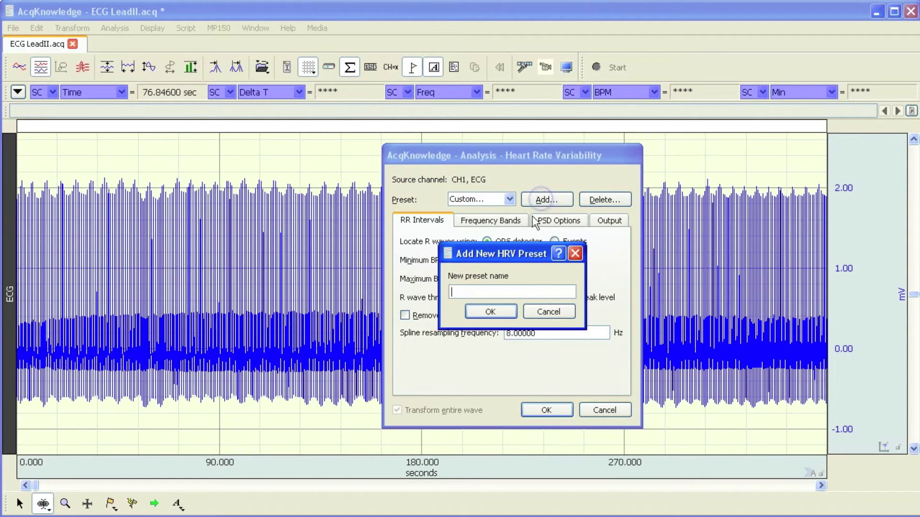
type("Test")
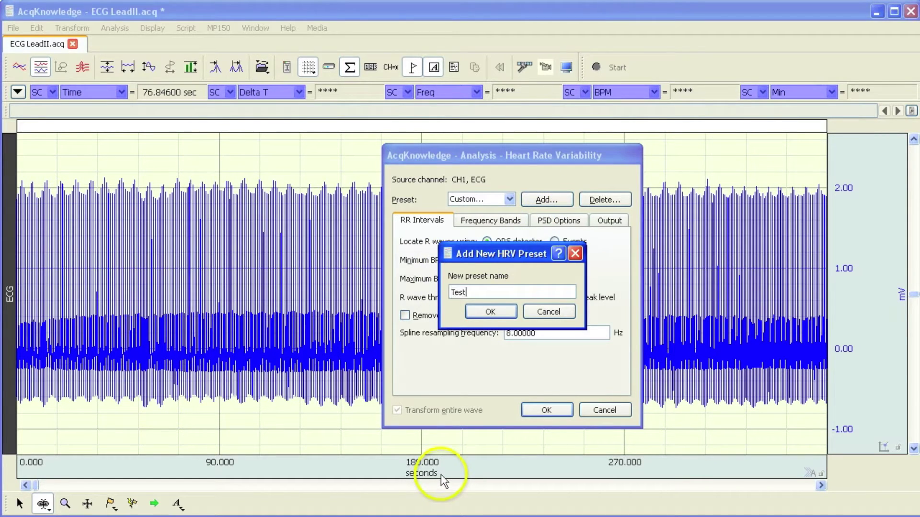
left_click(494, 312)
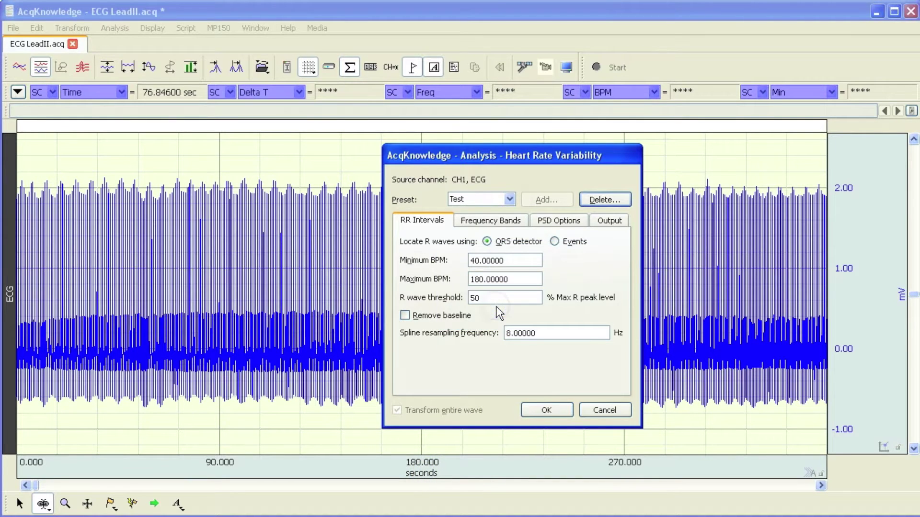
left_click(508, 199)
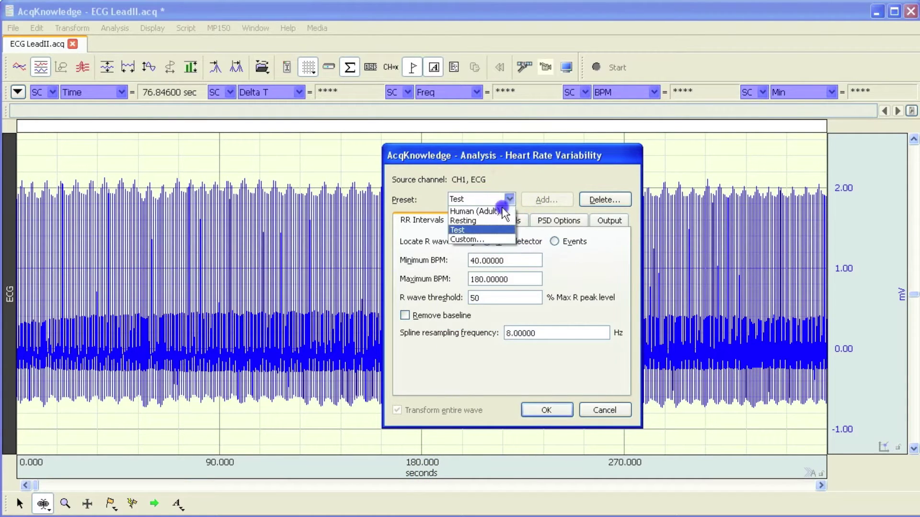
left_click(502, 211)
left_click(509, 199)
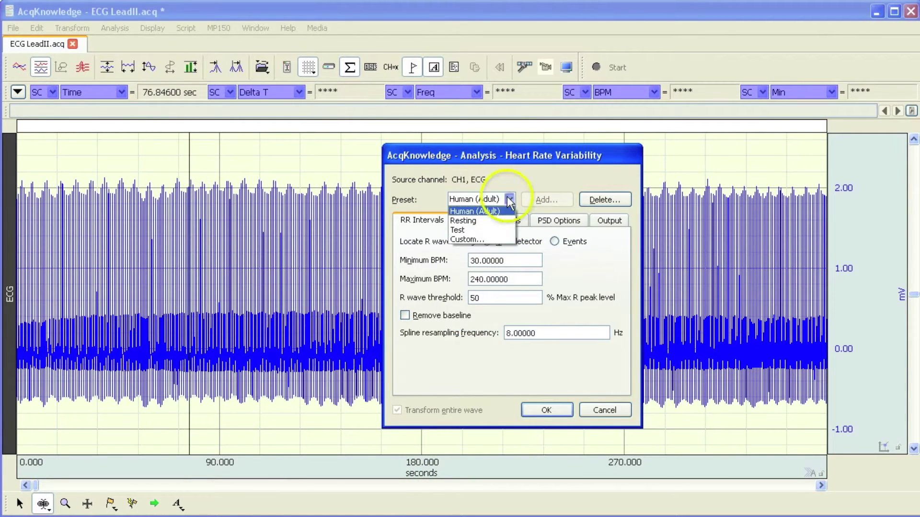
left_click(483, 230)
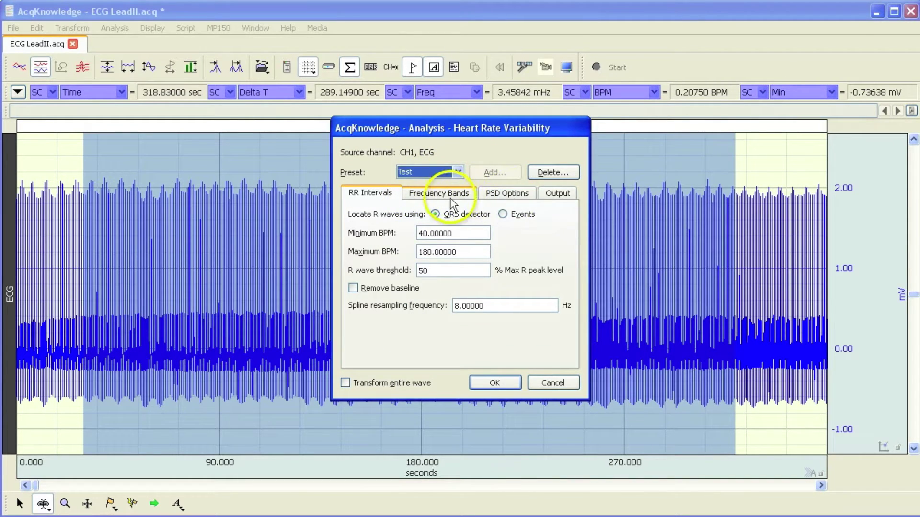
Step: Show the Frequency Bands tab listing 0–0.04, 0.04–0.15, 0.15–0.4 and 0.4–3 Hz bands
left_click(437, 193)
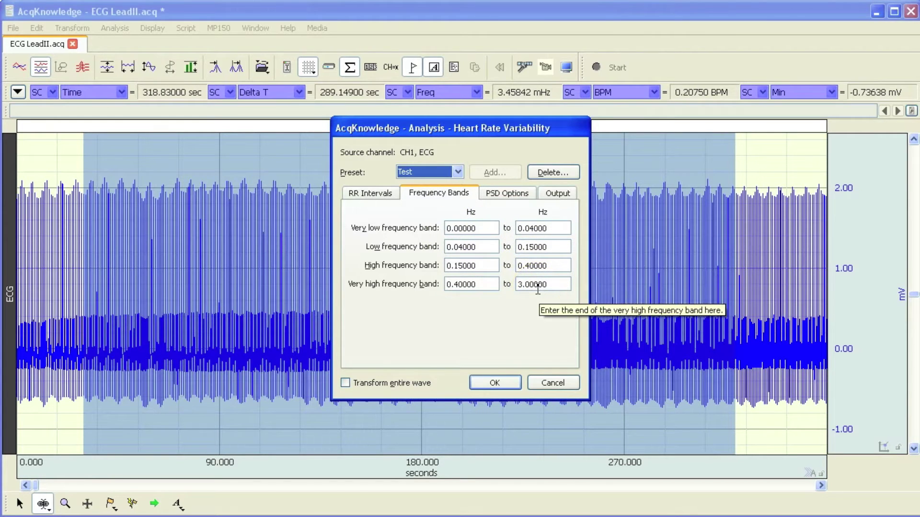
Step: On PSD Options, keep window size, overlap length and FFT width set to Automatic
left_click(506, 194)
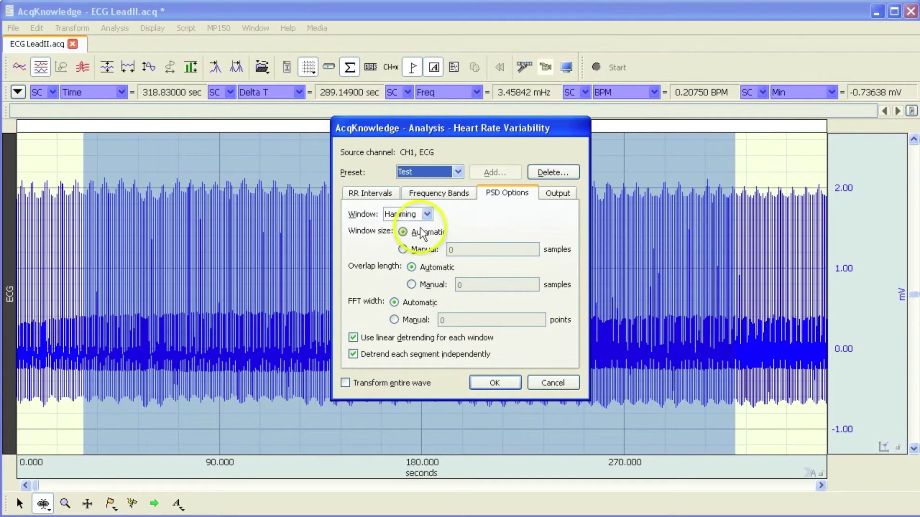
left_click(424, 251)
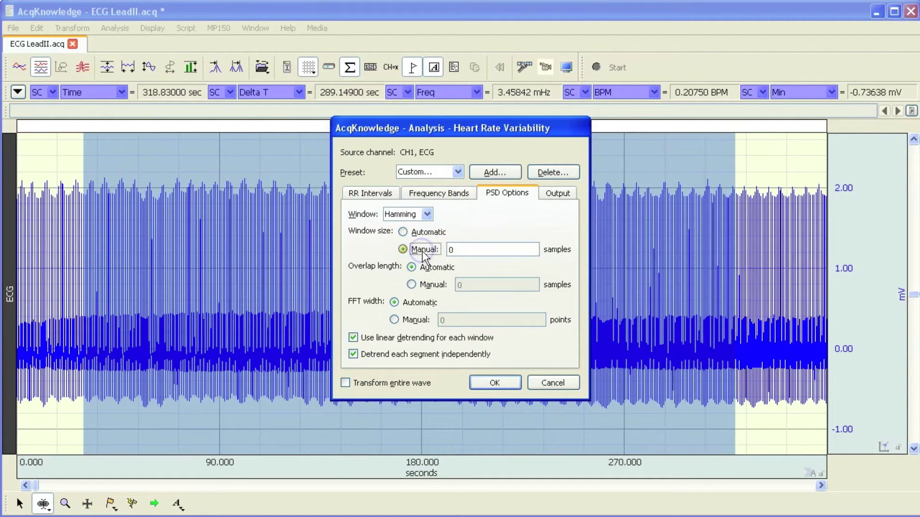
left_click(415, 230)
left_click(412, 285)
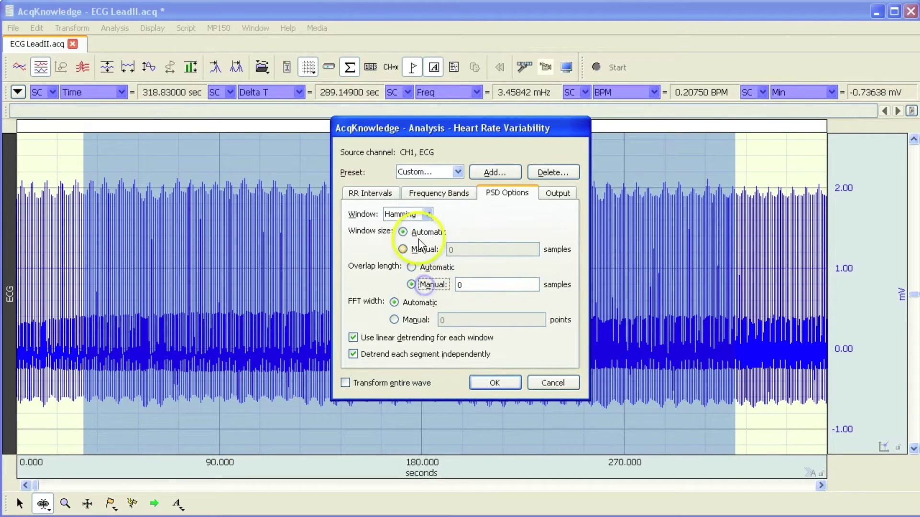
left_click(427, 268)
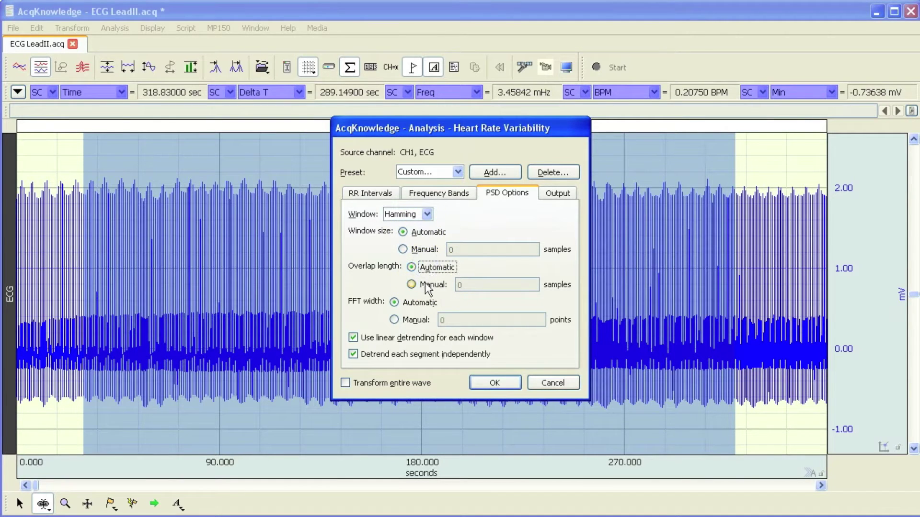
left_click(407, 321)
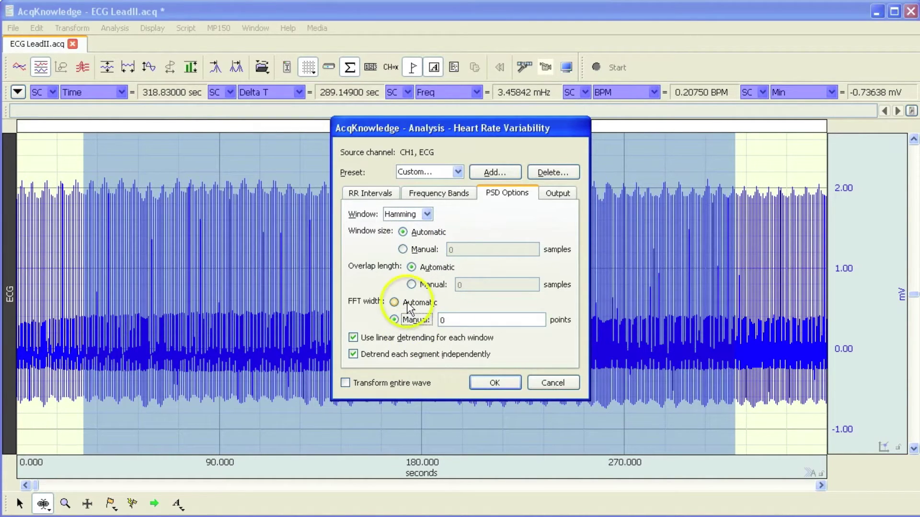
left_click(405, 302)
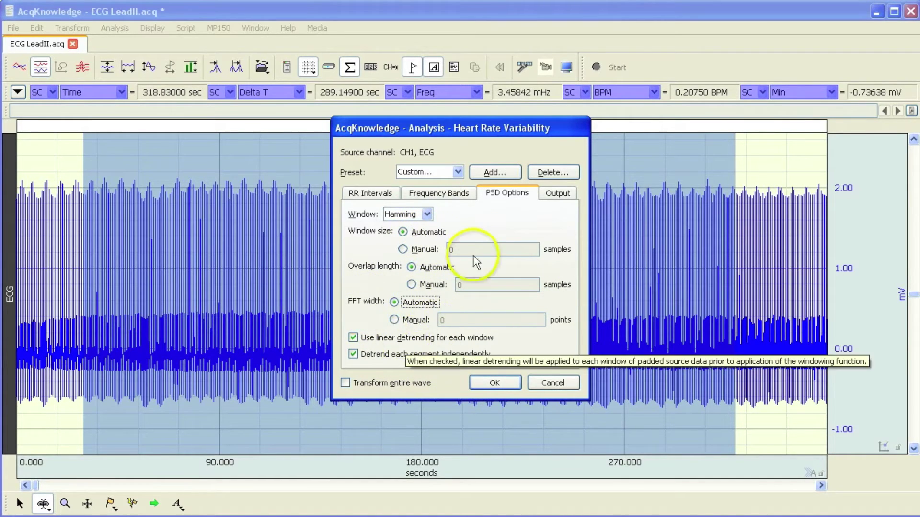
left_click(553, 194)
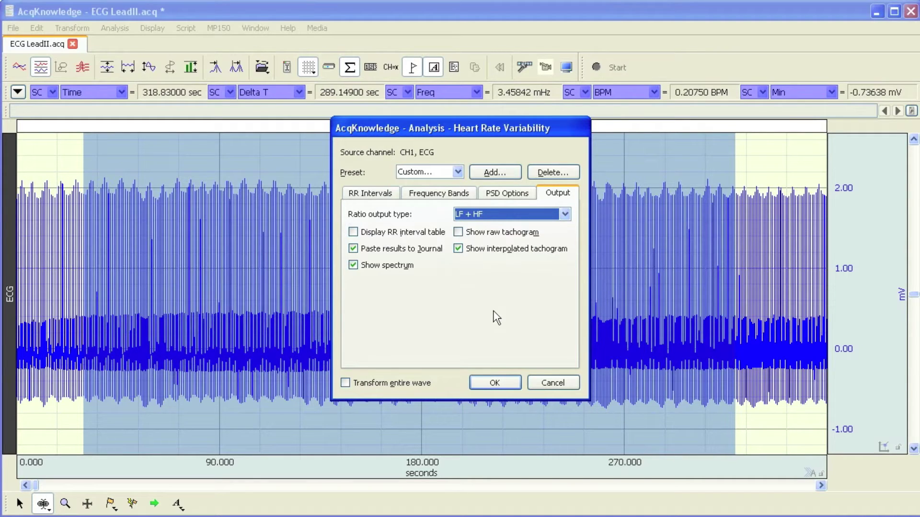
Step: Keep the RR interval table and raw tachogram outputs off, with the interpolated tachogram on
left_click(372, 237)
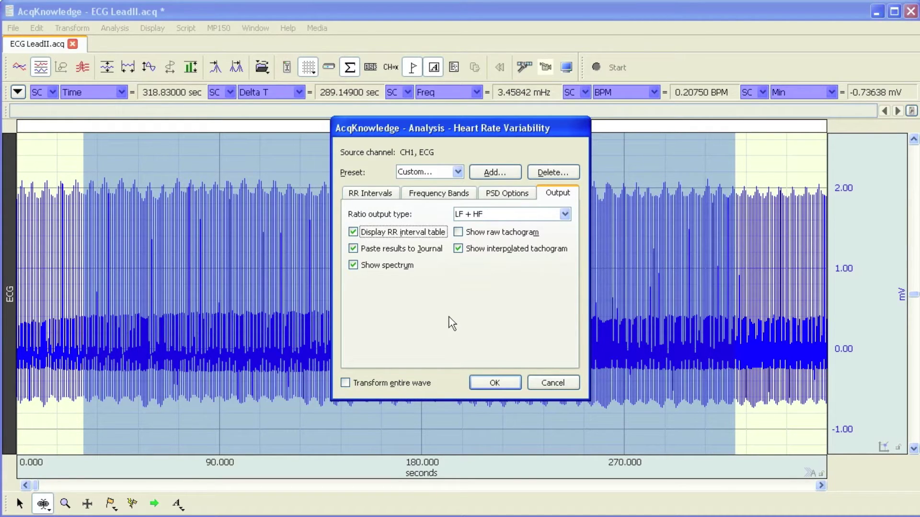
left_click(367, 234)
left_click(367, 235)
left_click(494, 237)
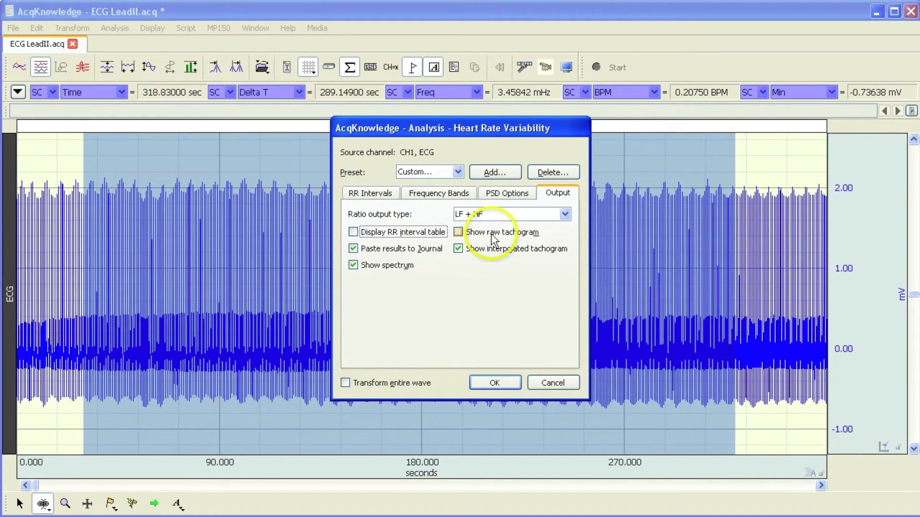
left_click(490, 236)
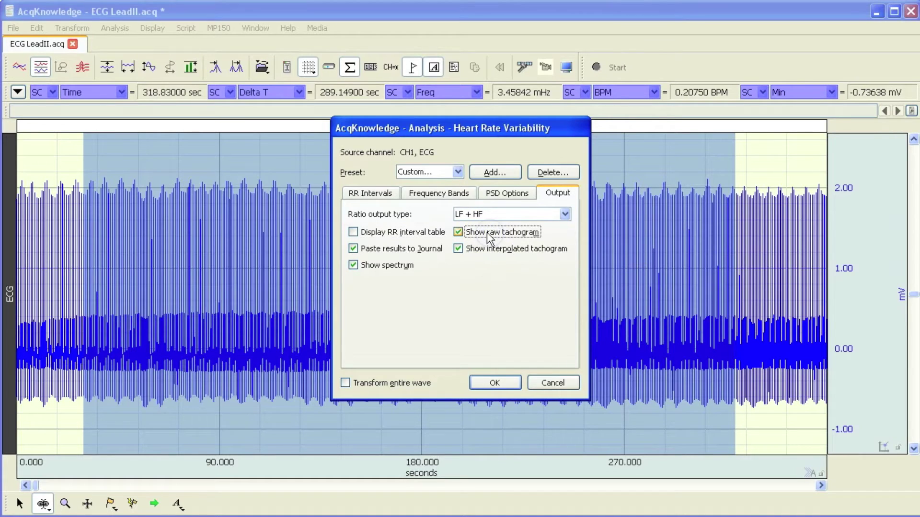
left_click(487, 232)
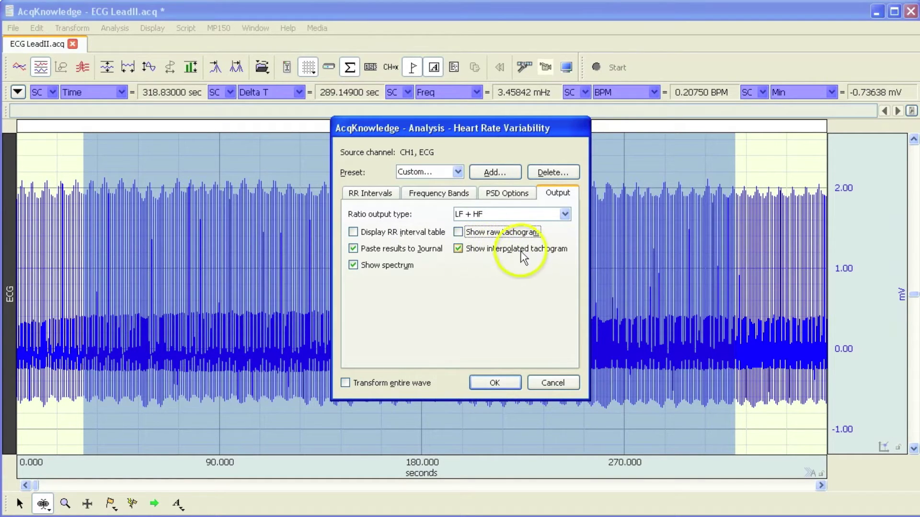
left_click(487, 249)
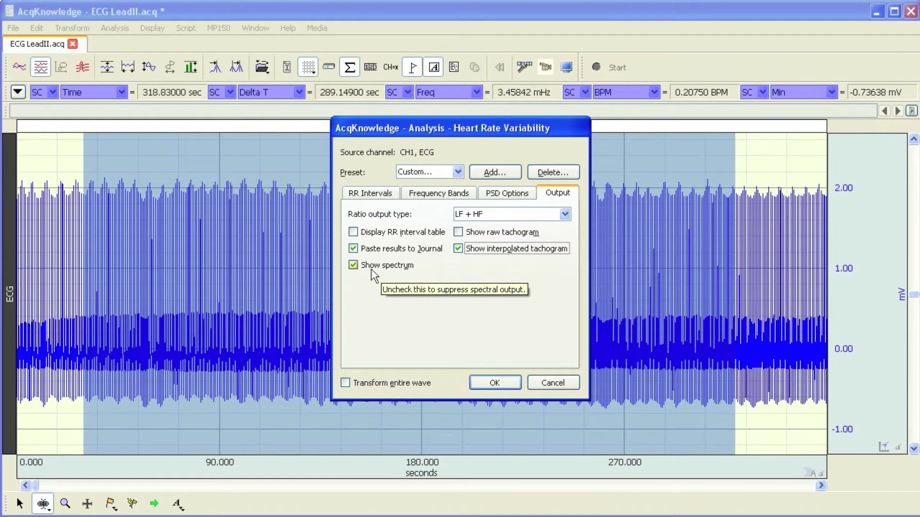
left_click(376, 194)
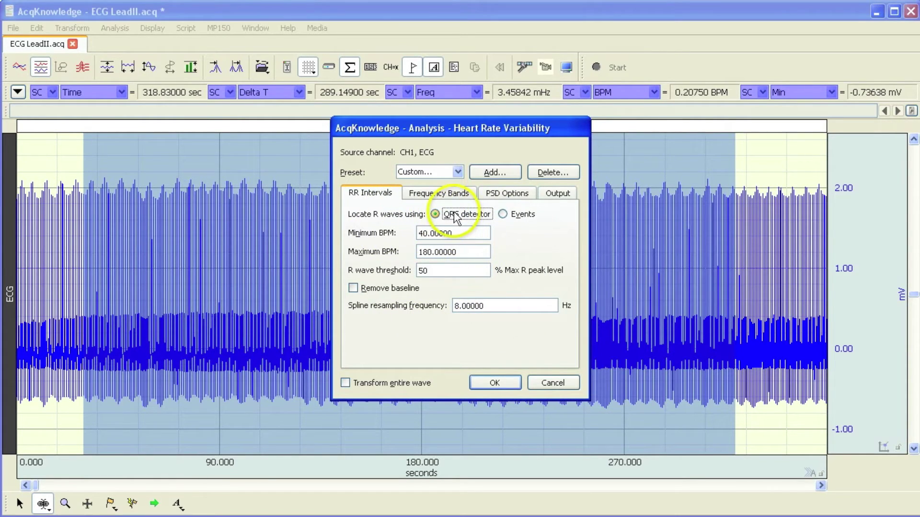
Step: Select the Test preset and run the HRV analysis
left_click(451, 173)
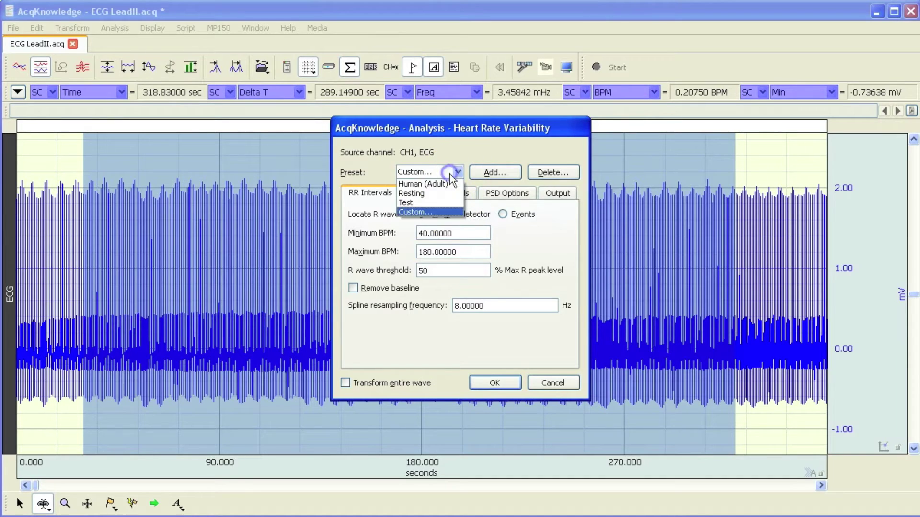
left_click(426, 203)
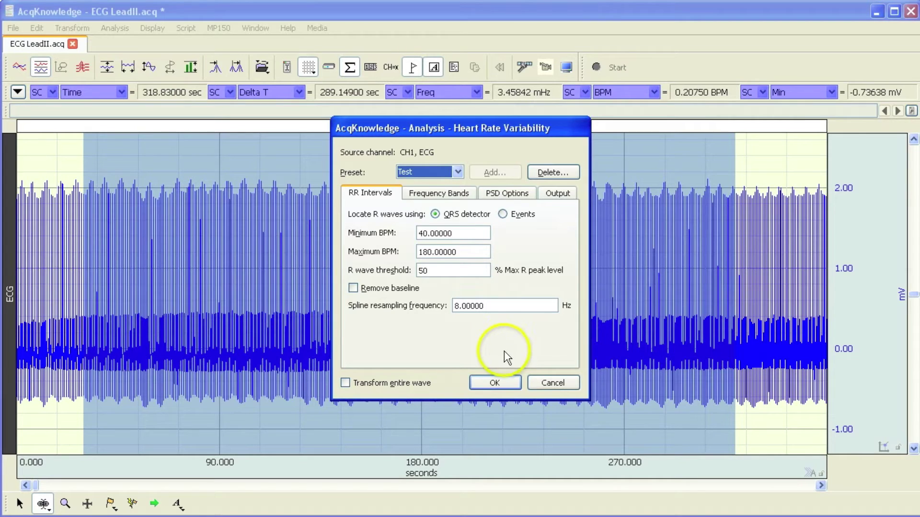
left_click(496, 383)
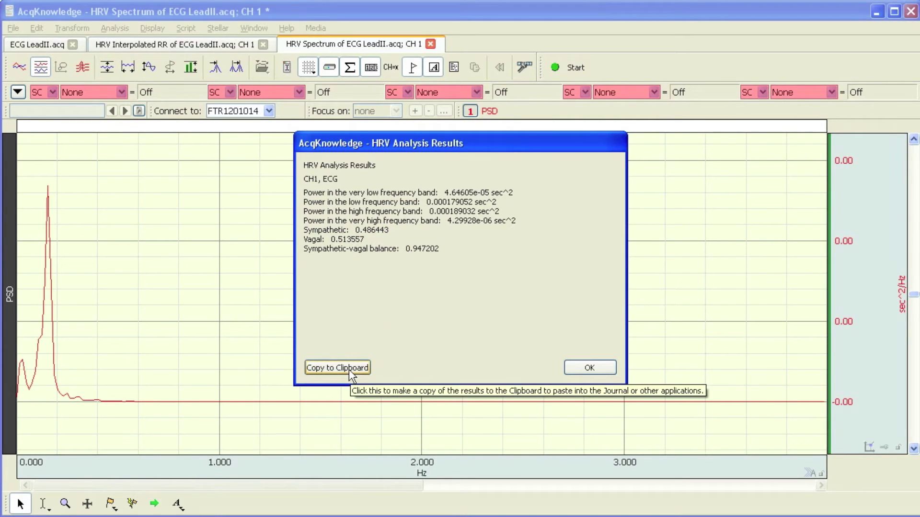
Step: Close the HRV Analysis Results dialog, leaving the HRV Spectrum PSD plot visible
left_click(591, 367)
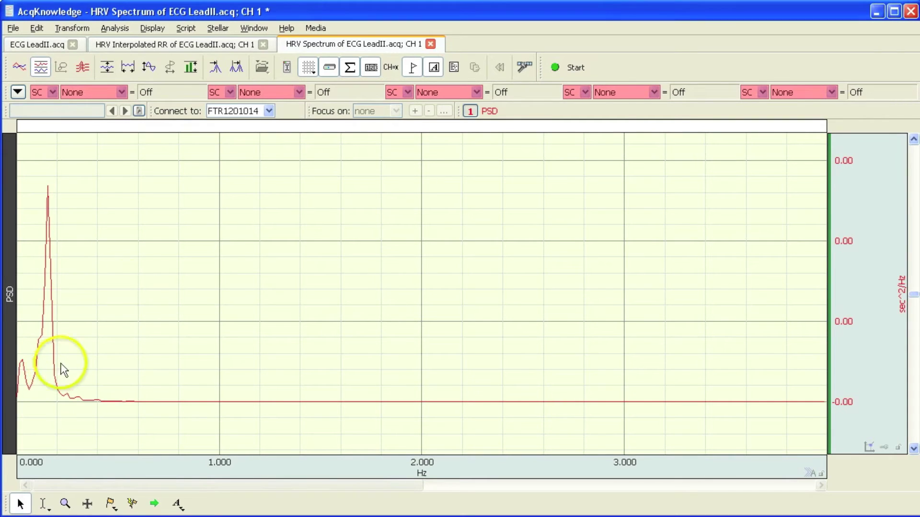
Step: Switch to the HRV Interpolated RR of ECG LeadII.acq tachogram window
left_click(171, 45)
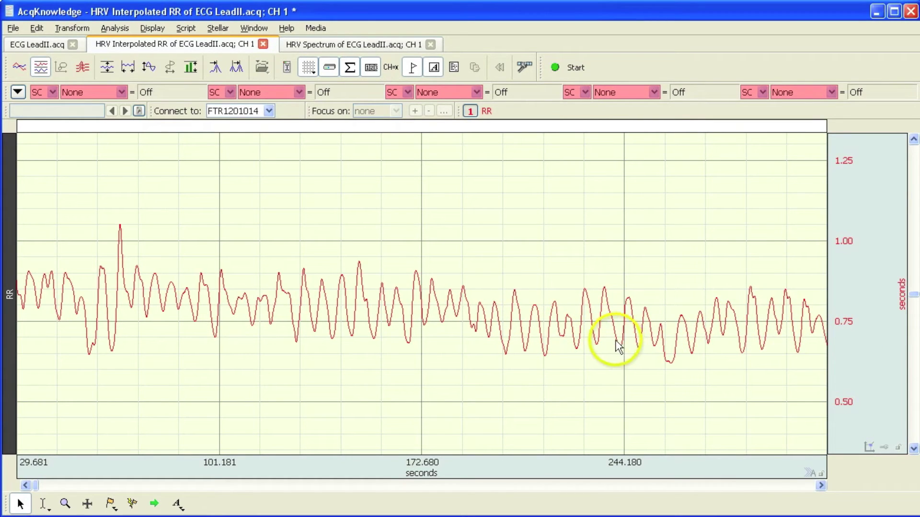
Step: Return to the ECG LeadII.acq window and enlarge the Journal to read the HRV results
left_click(42, 44)
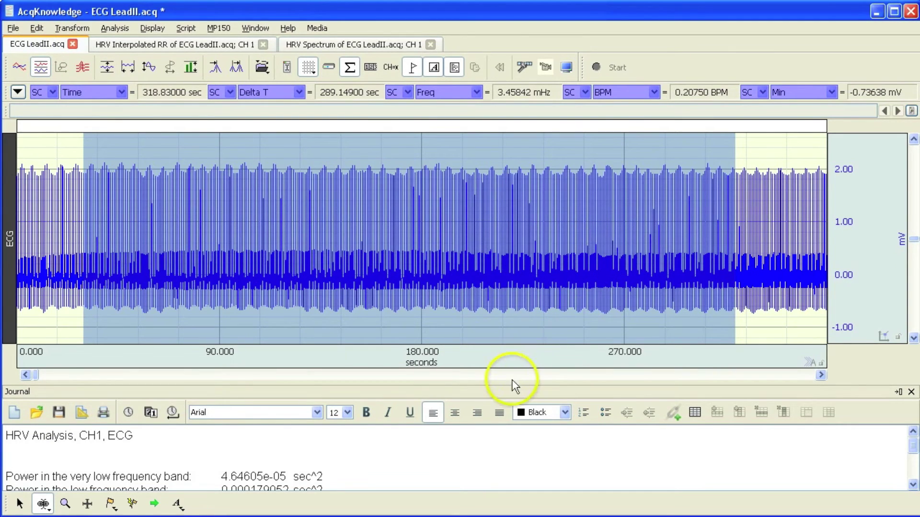
left_click_drag(511, 384, 509, 275)
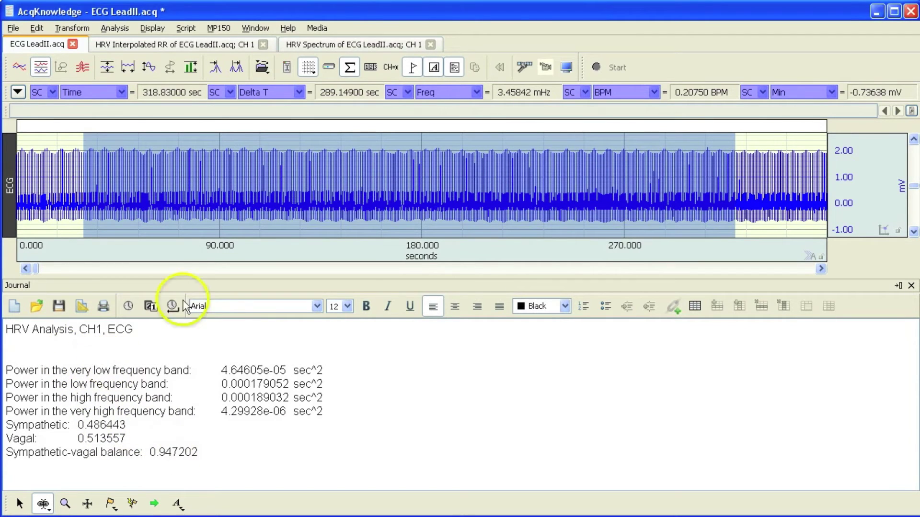
left_click_drag(287, 276, 304, 384)
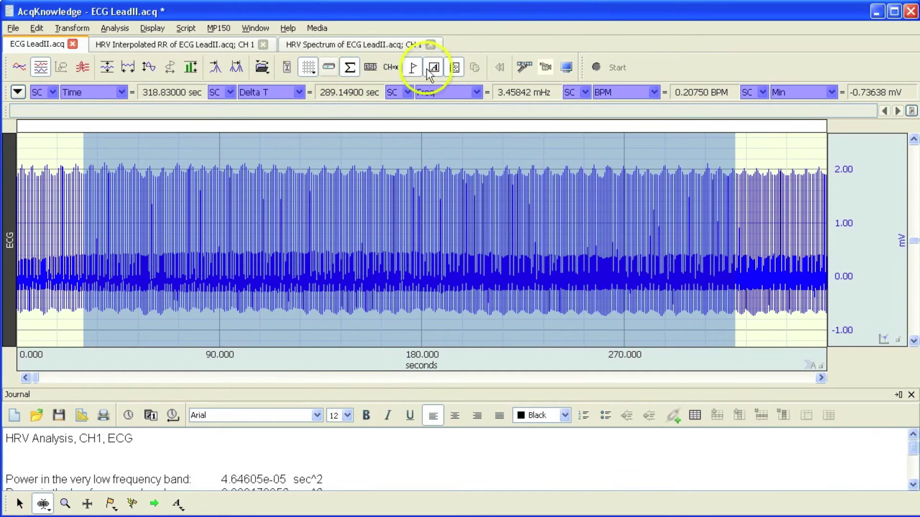
left_click(452, 68)
left_click(452, 67)
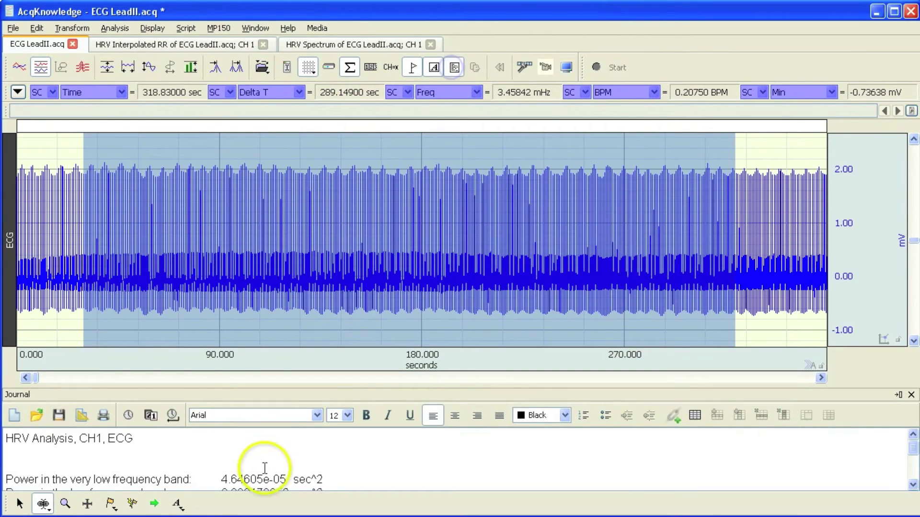
Step: Delete all HRV results from the Journal and hide the Journal panel
left_click(265, 457)
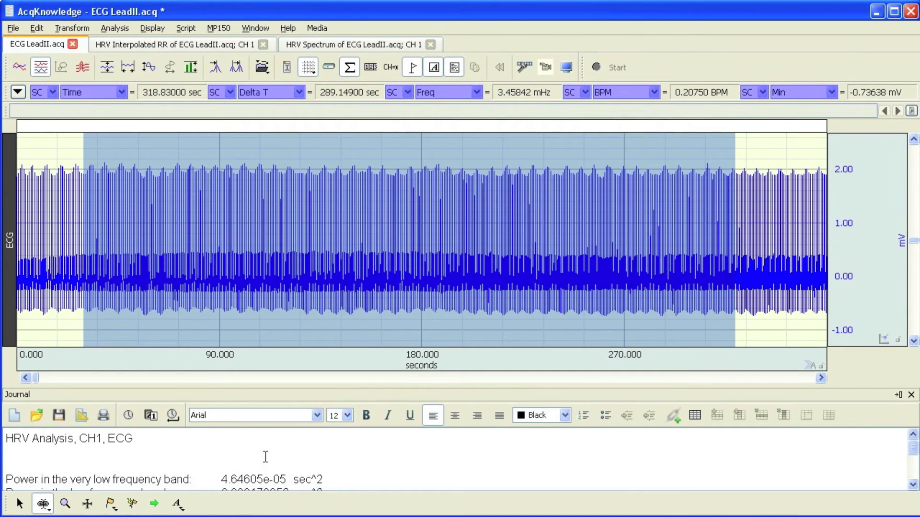
key("ctrl+a")
key("Delete")
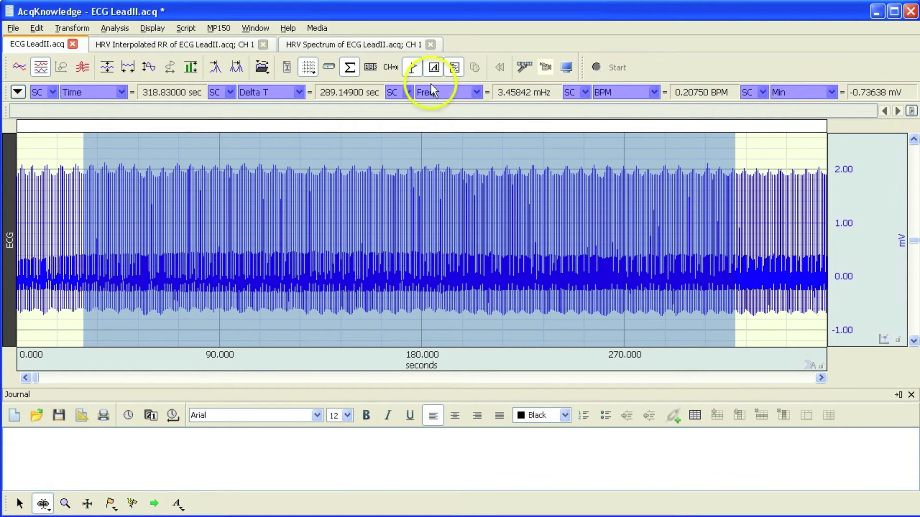
left_click(453, 68)
left_click(297, 272)
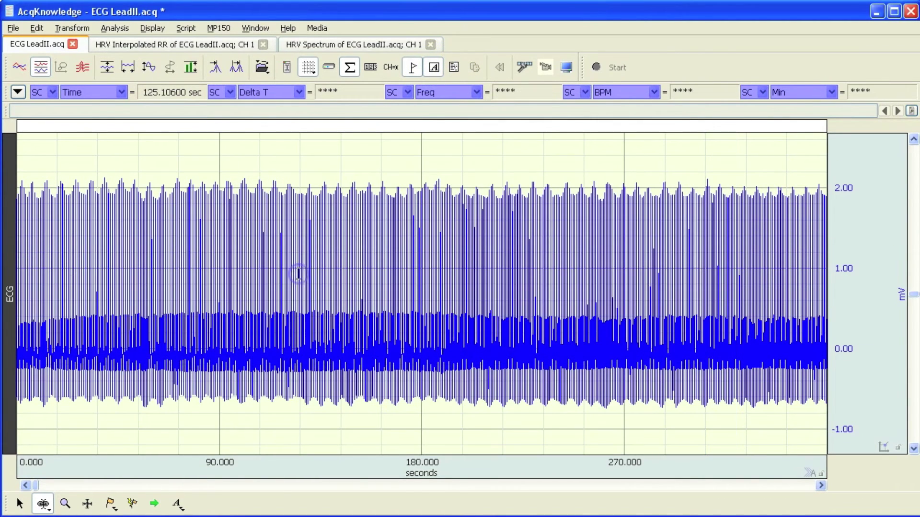
left_click(111, 28)
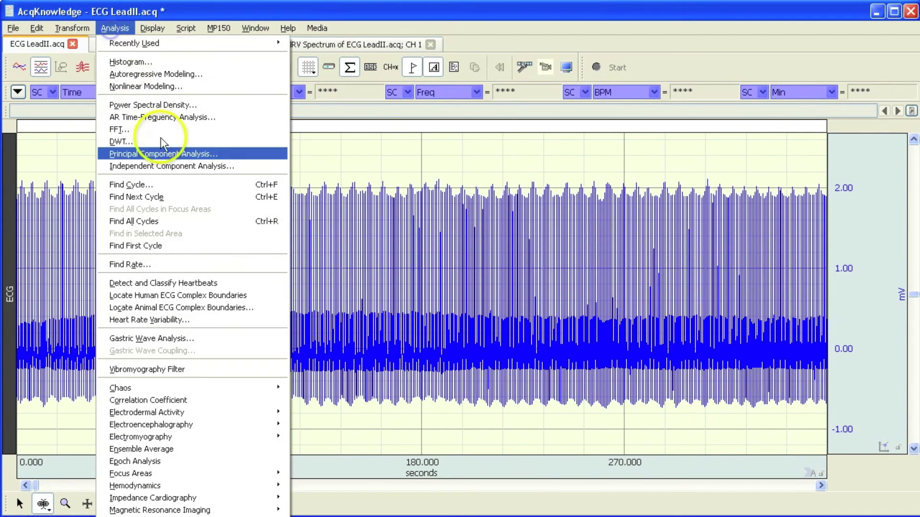
left_click(180, 320)
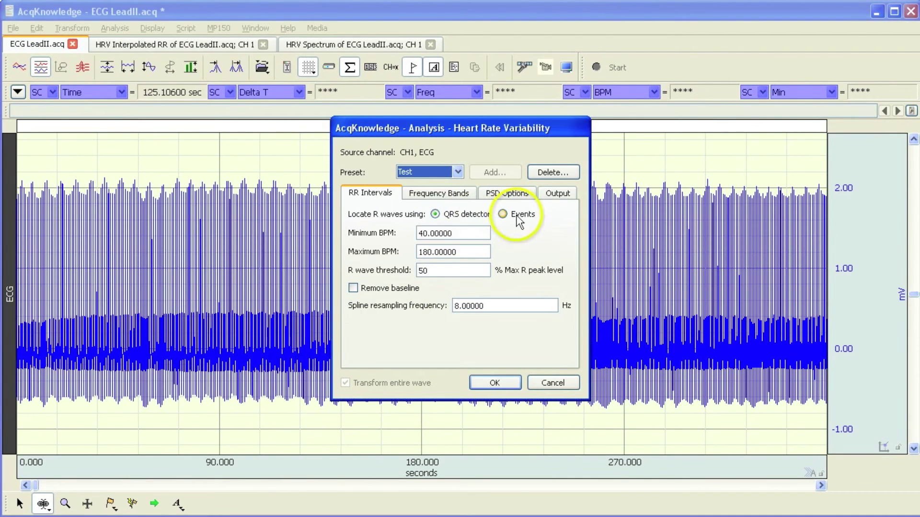
left_click(502, 214)
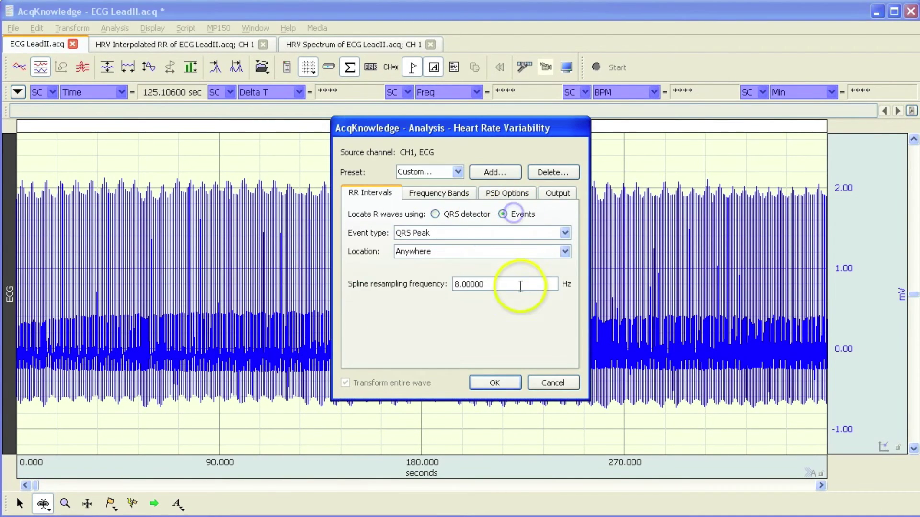
left_click(552, 383)
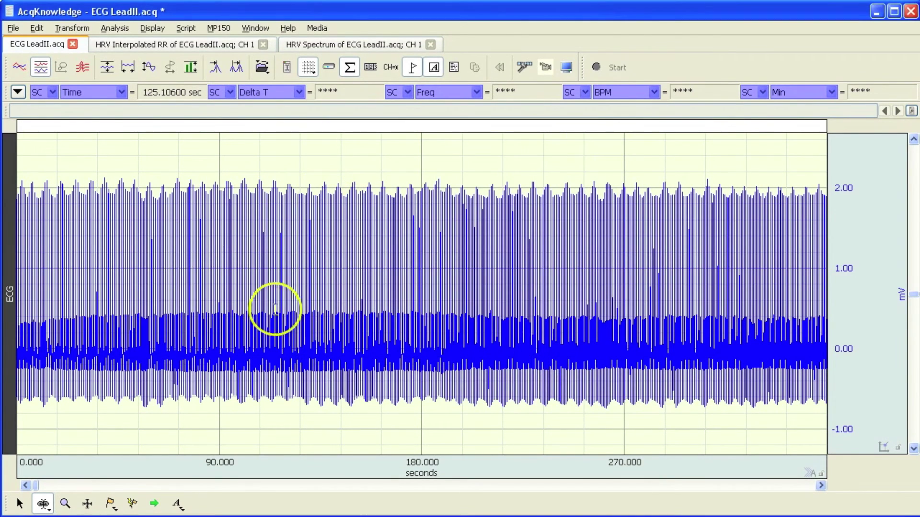
left_click(116, 28)
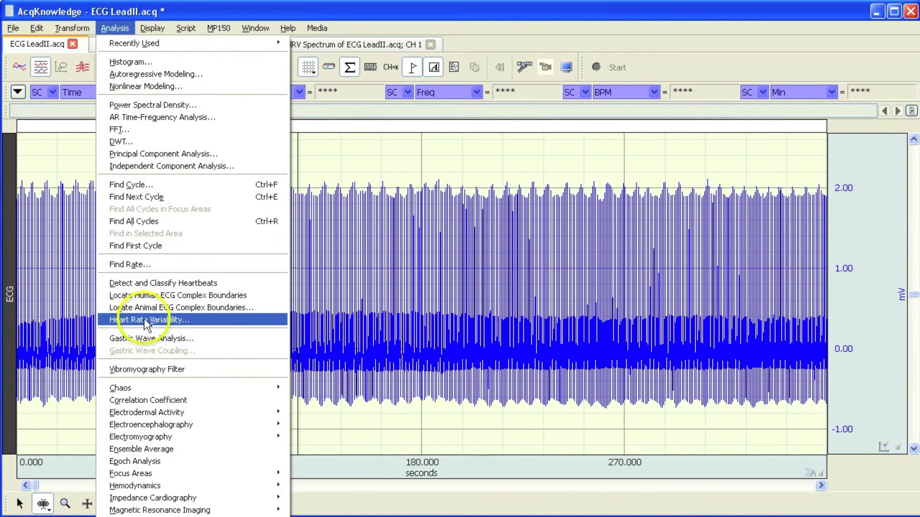
left_click(181, 295)
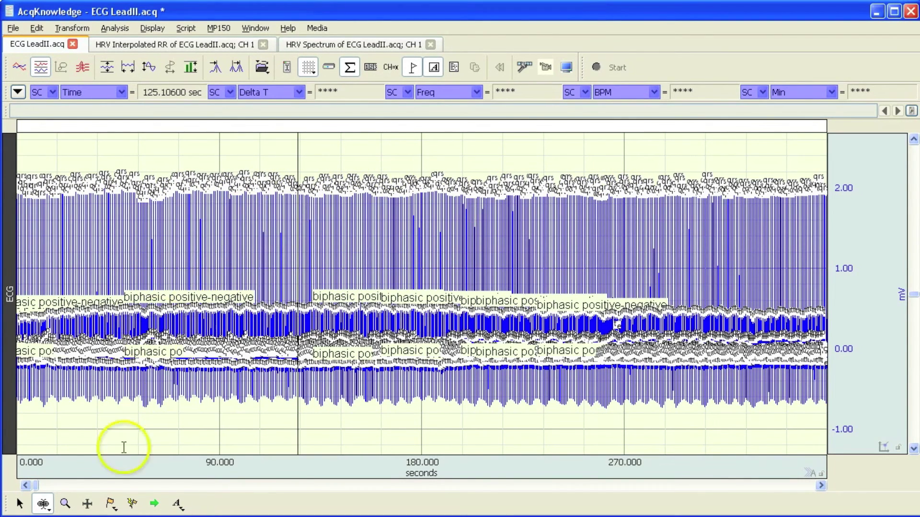
left_click(65, 503)
left_click_drag(376, 158, 407, 427)
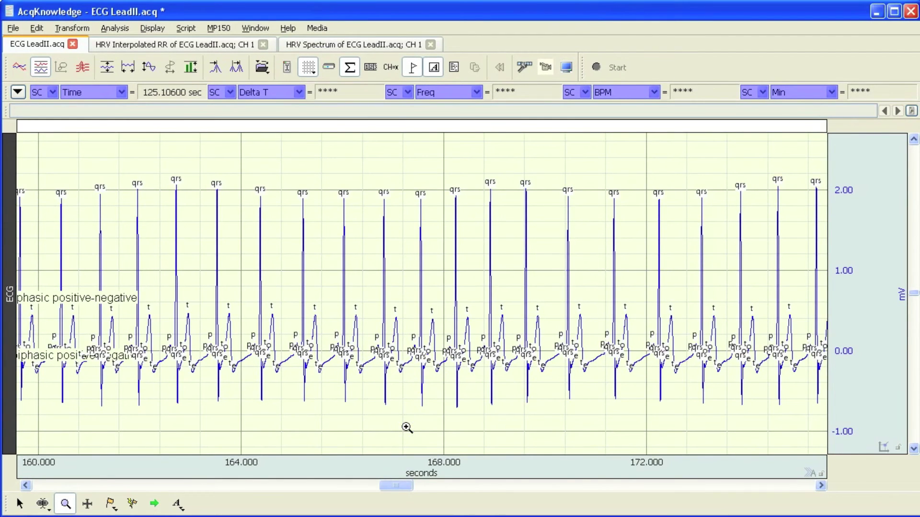
left_click(128, 67)
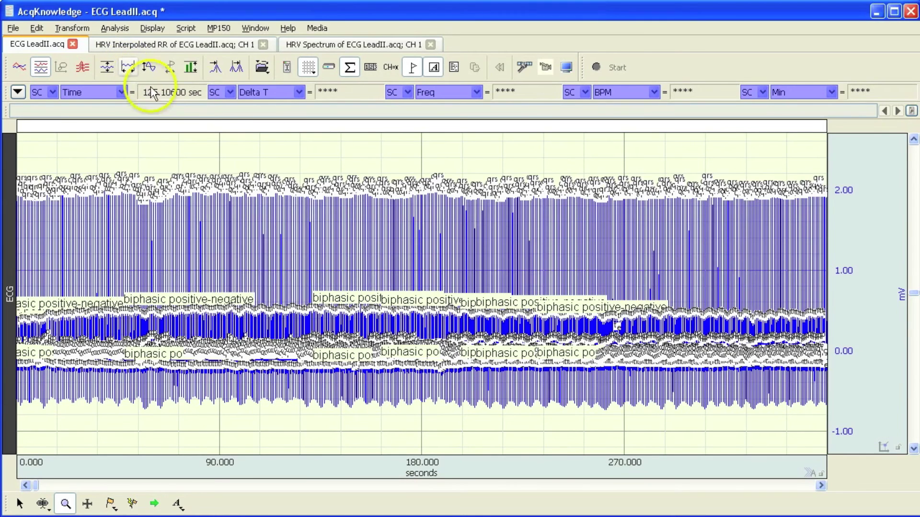
Step: Rerun HRV analysis taking R waves from QRS Peak events on CH1 ECG
left_click(117, 28)
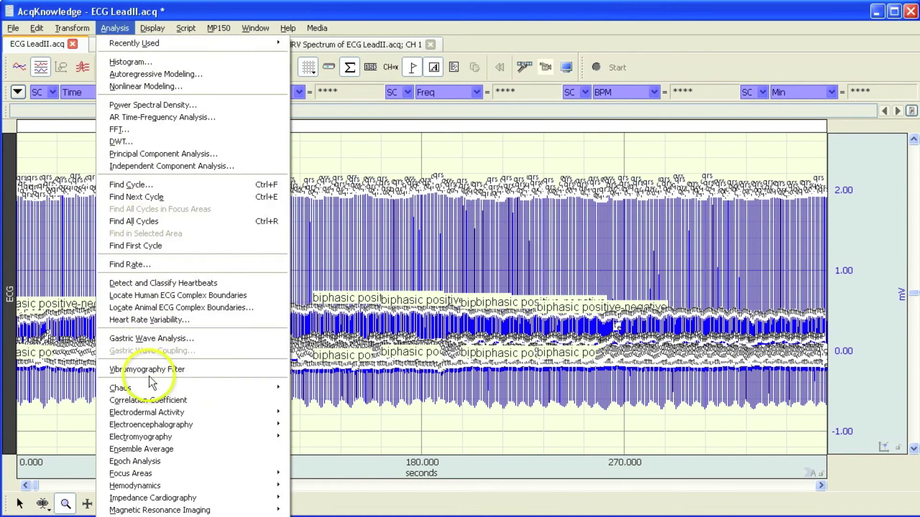
left_click(146, 320)
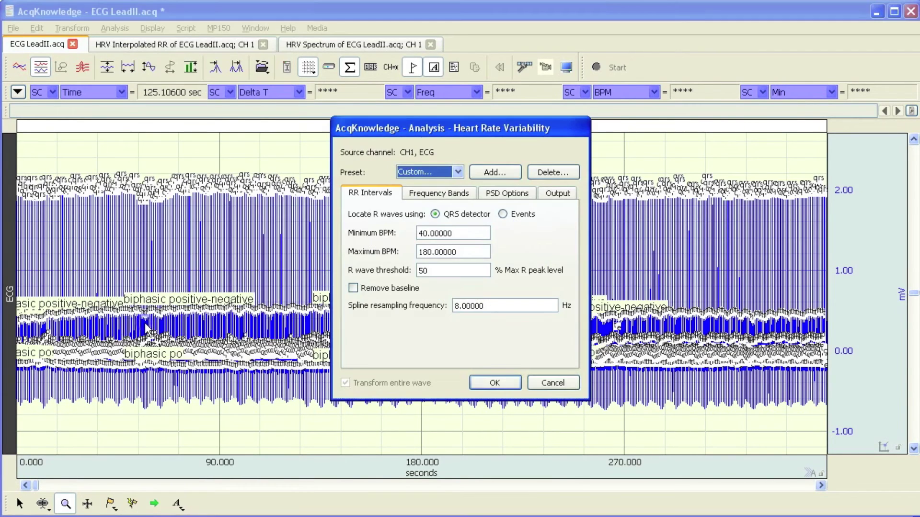
left_click(502, 214)
left_click(447, 233)
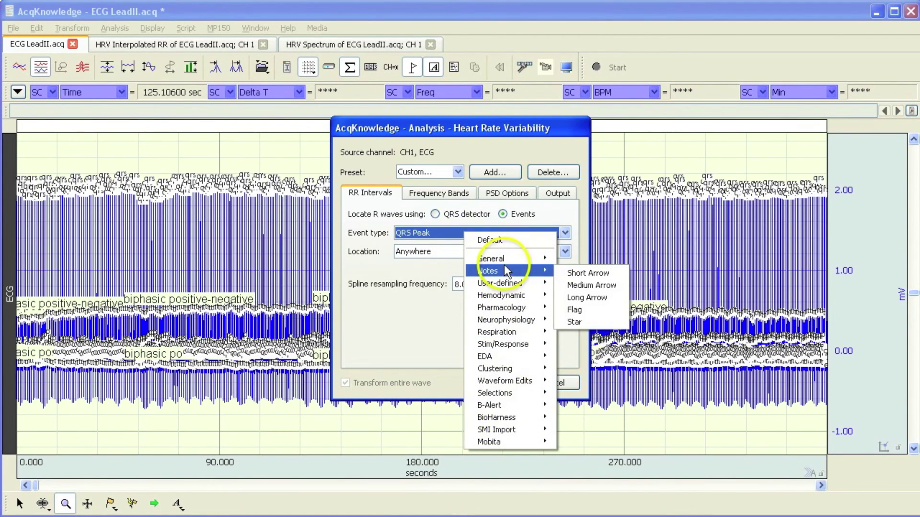
mouse_move(503, 296)
mouse_move(637, 297)
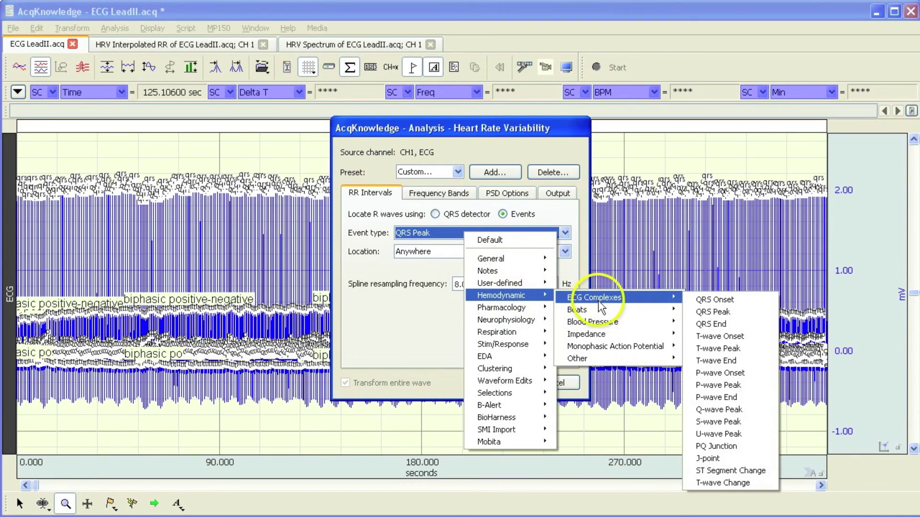
left_click(705, 311)
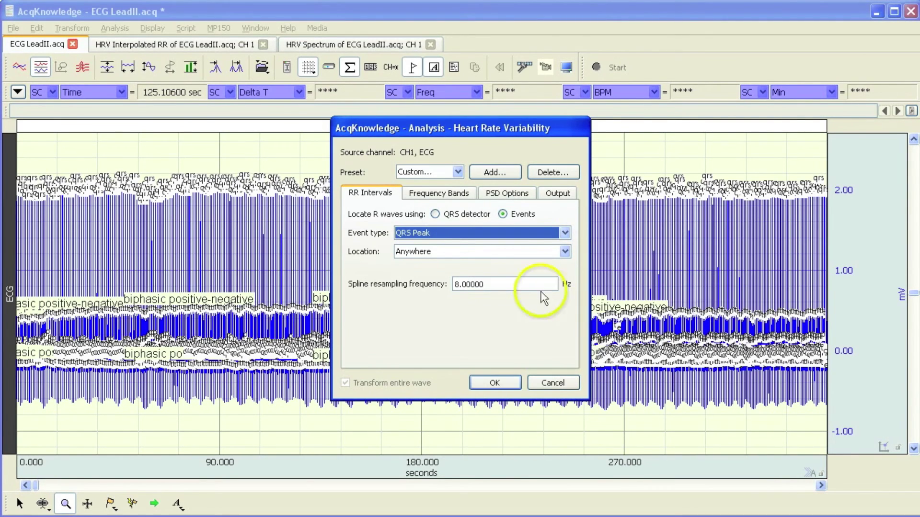
left_click(414, 251)
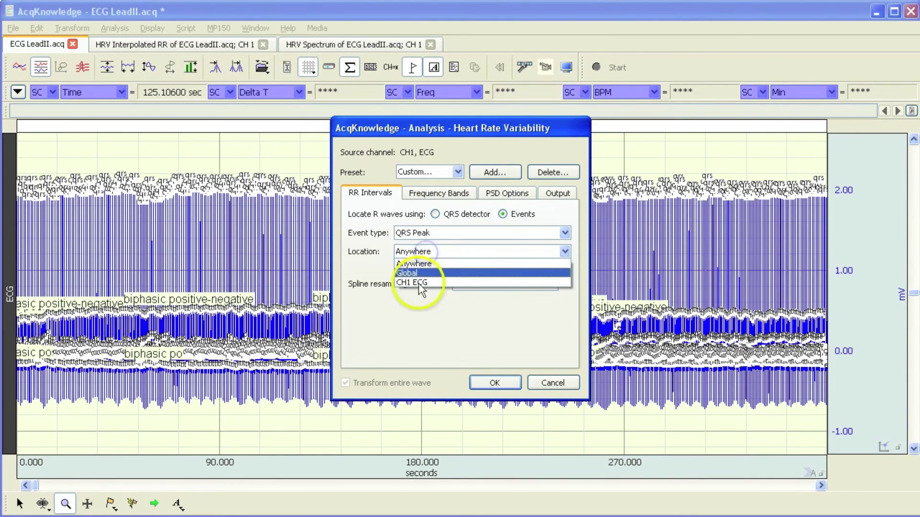
left_click(418, 283)
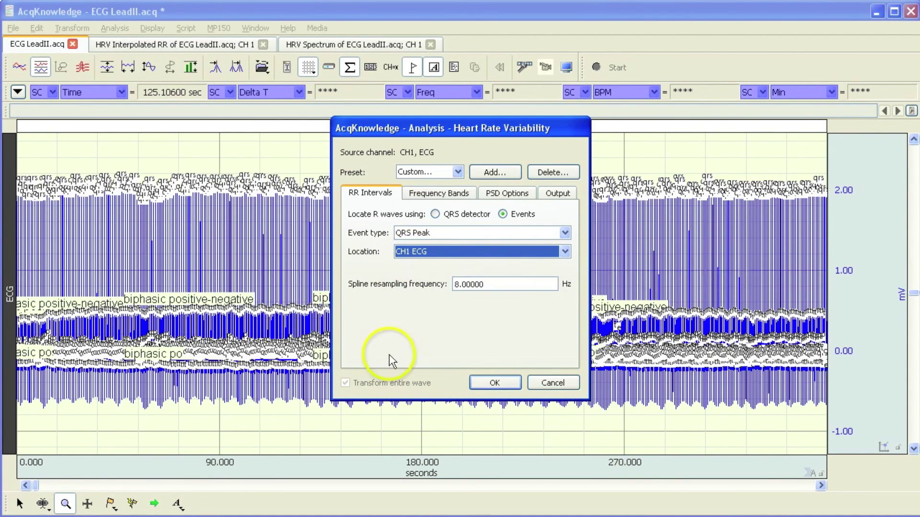
left_click(561, 194)
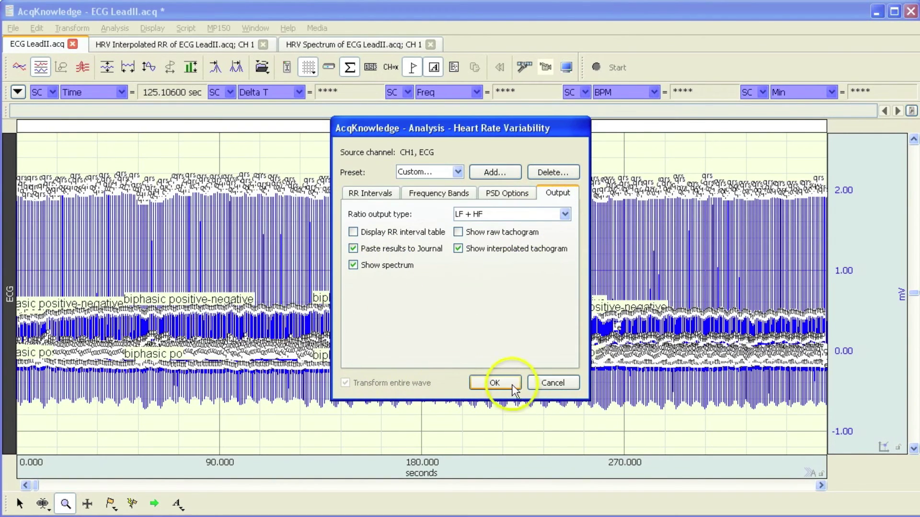
left_click(498, 383)
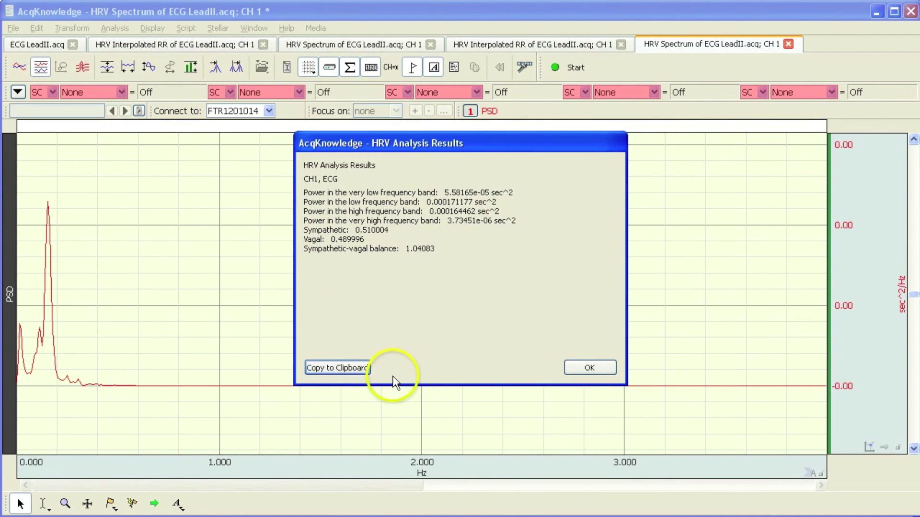
Step: Compare the second run's RR tachogram and HRV spectrum with the earlier spectrum, then enlarge the Journal beside ECG LeadII
left_click(589, 368)
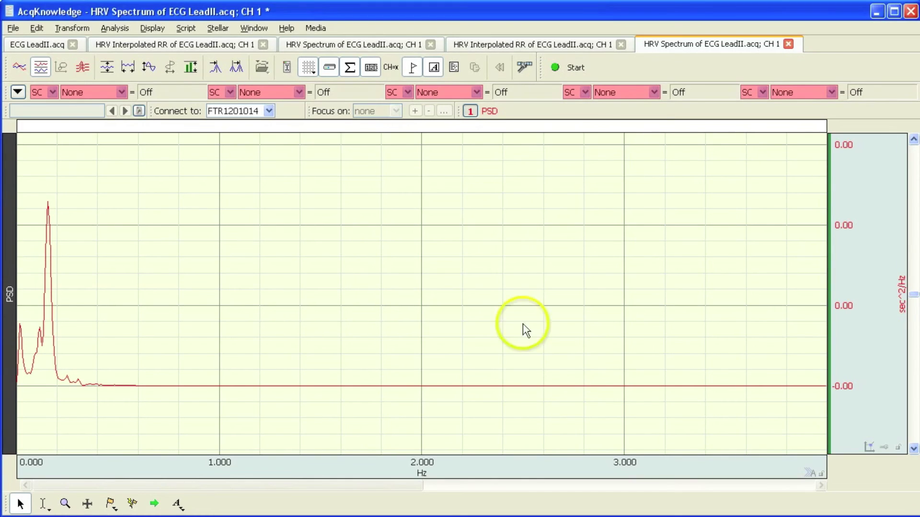
left_click(543, 44)
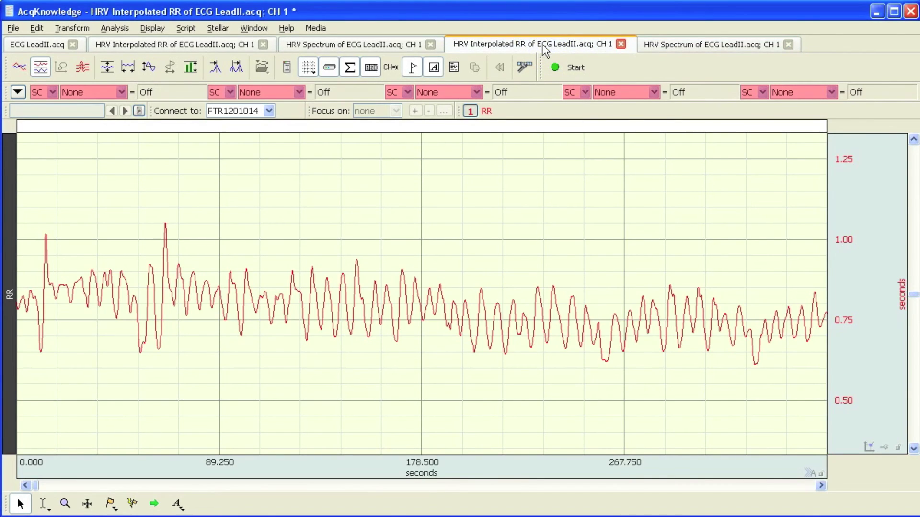
left_click(684, 44)
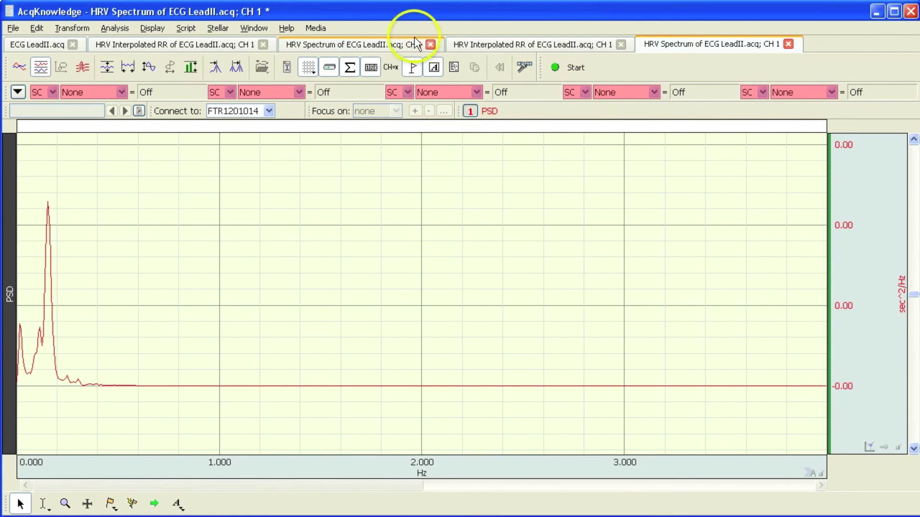
left_click(384, 48)
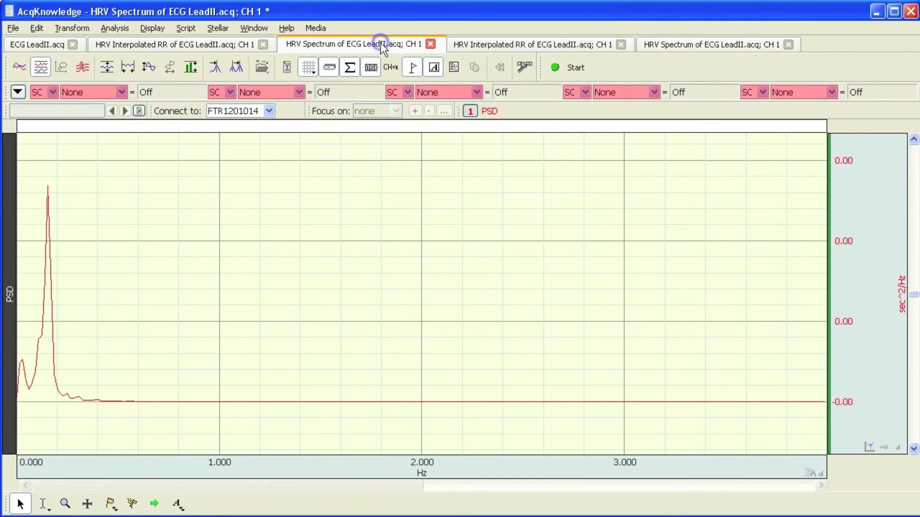
left_click(53, 44)
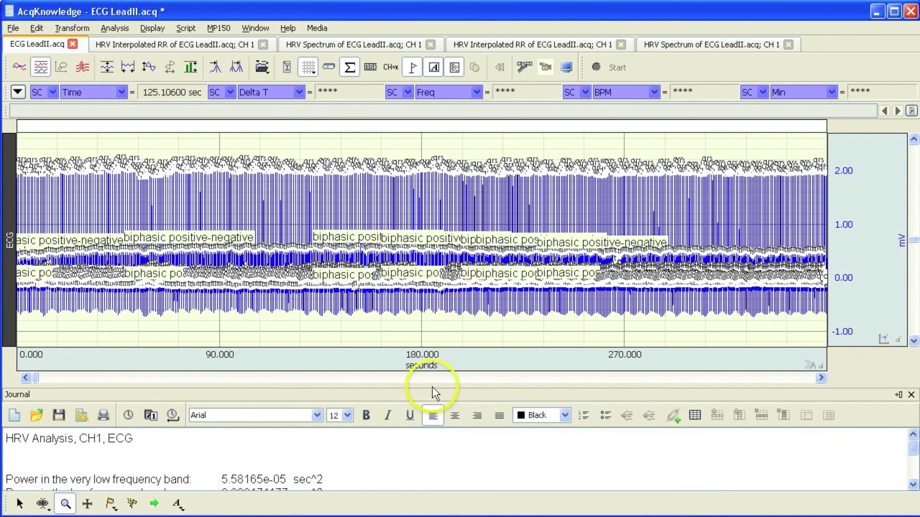
left_click_drag(432, 387, 430, 266)
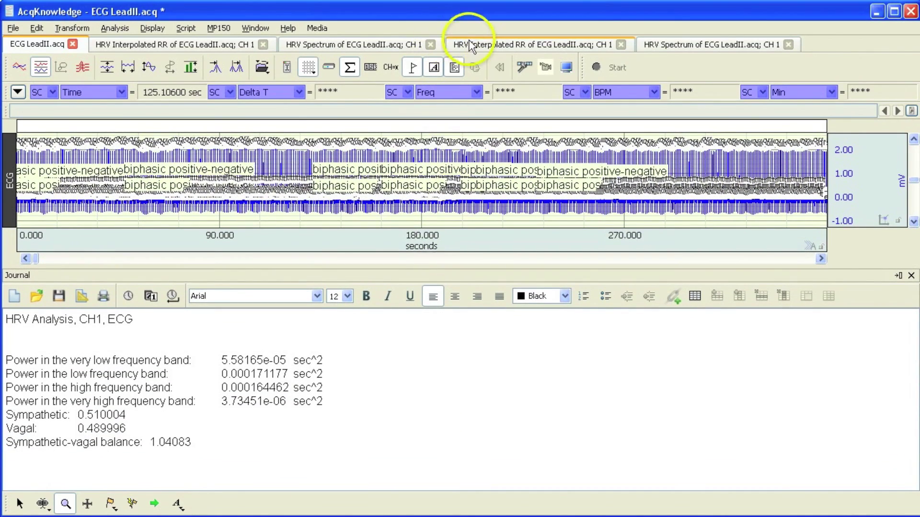
Step: Close the Journal and start Heart Rate Variability analysis, with R waves located by the QRS detector
left_click(455, 68)
left_click(114, 28)
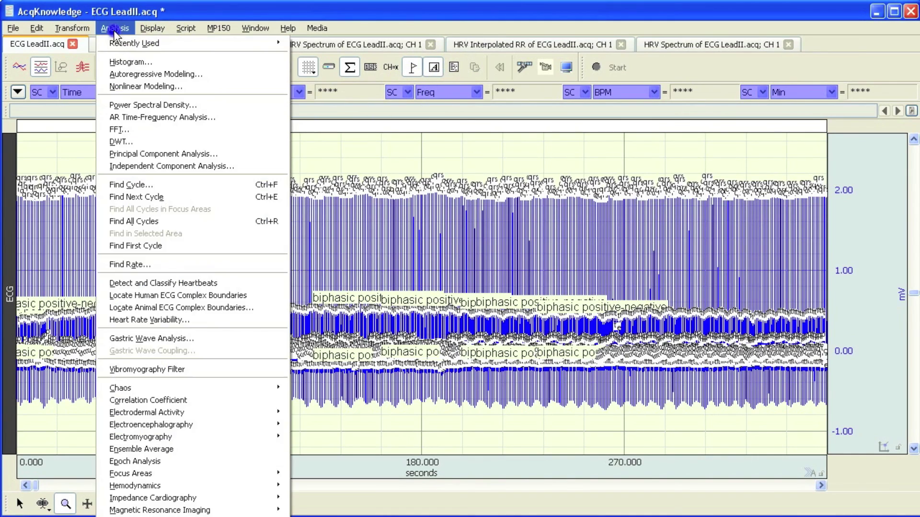
left_click(166, 320)
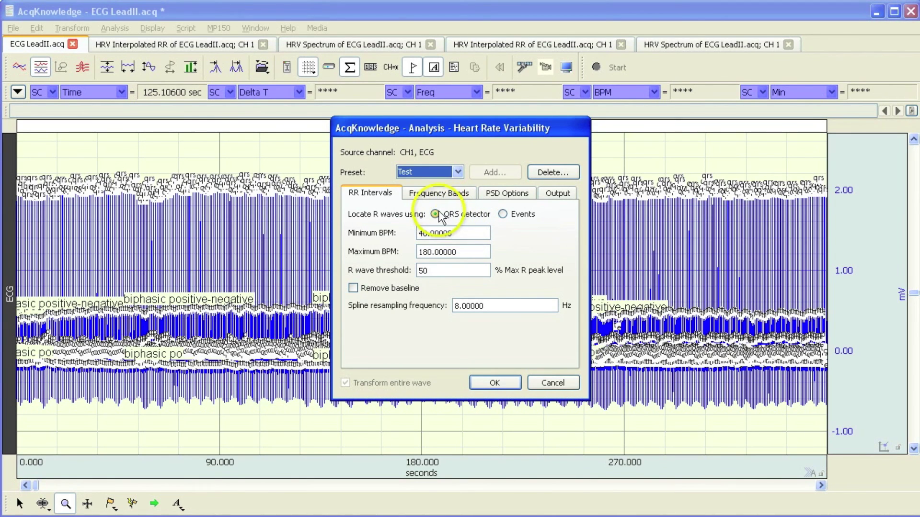
left_click(505, 216)
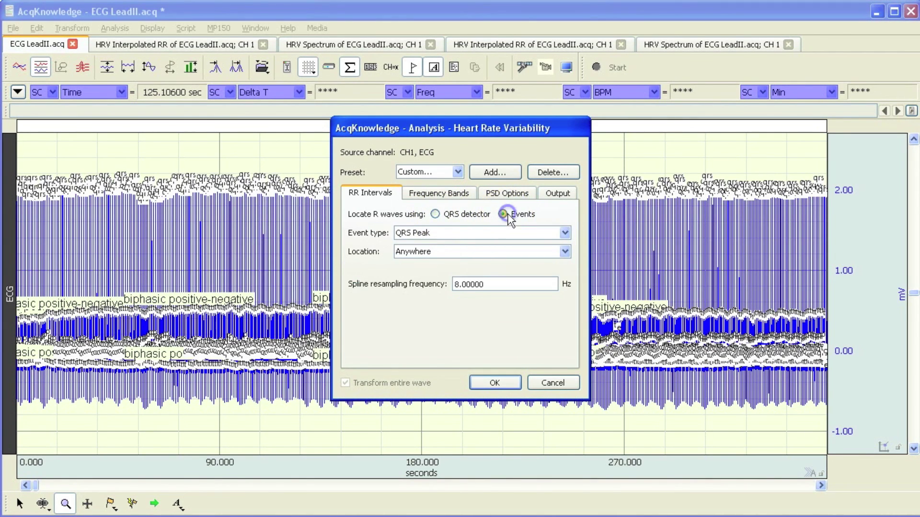
left_click(449, 215)
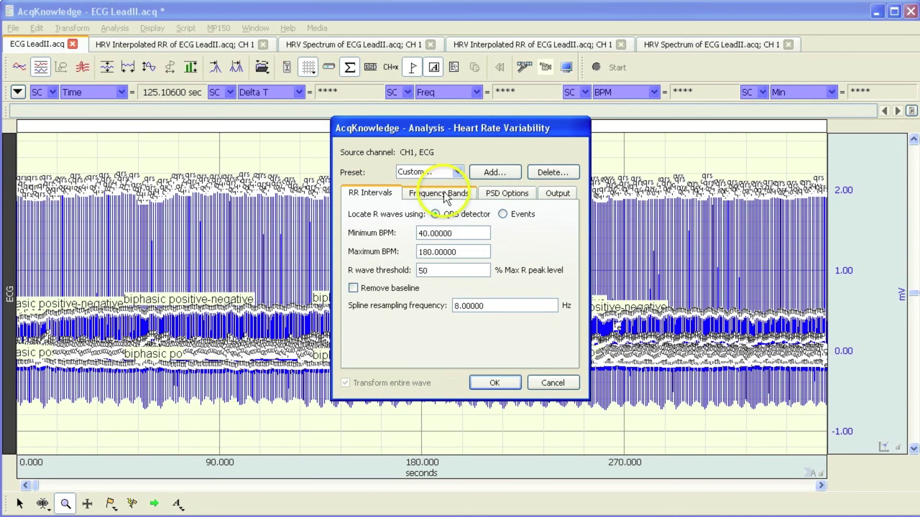
Step: Review the frequency band limits, PSD options and output settings, then return to the R-R interval settings
left_click(445, 193)
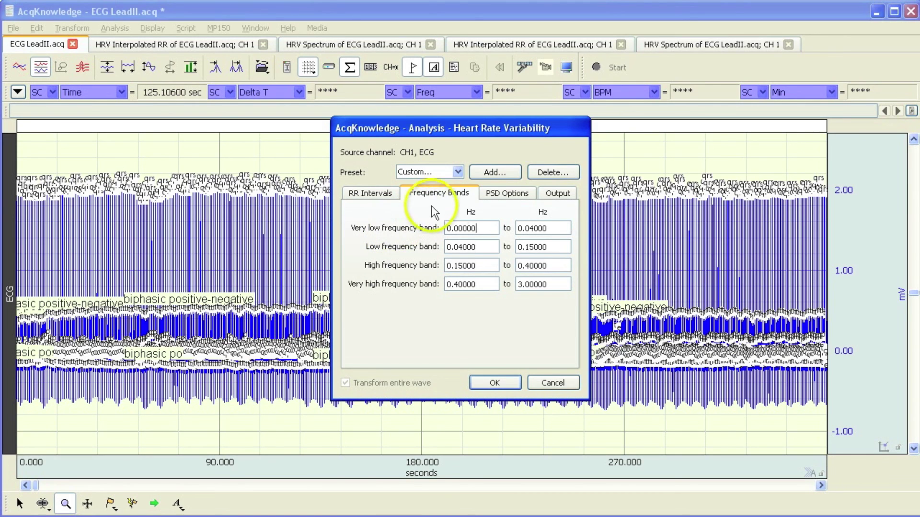
left_click(500, 194)
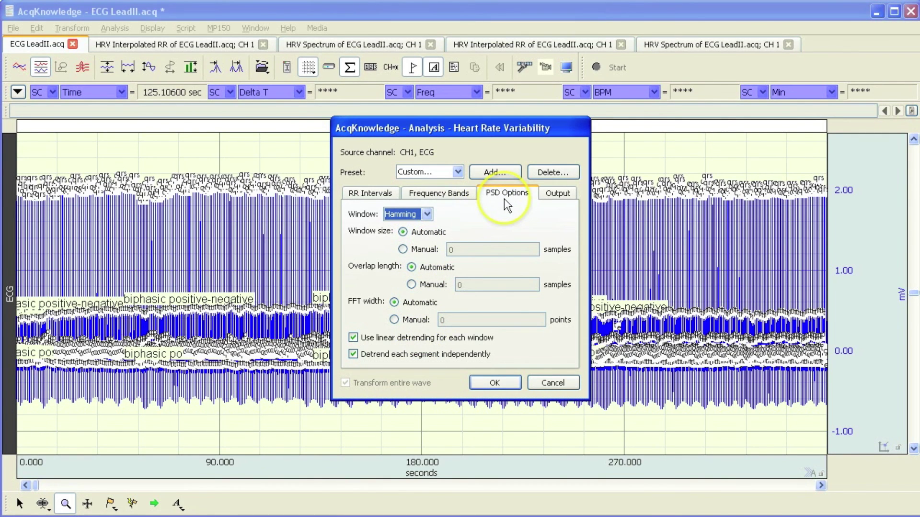
left_click(555, 193)
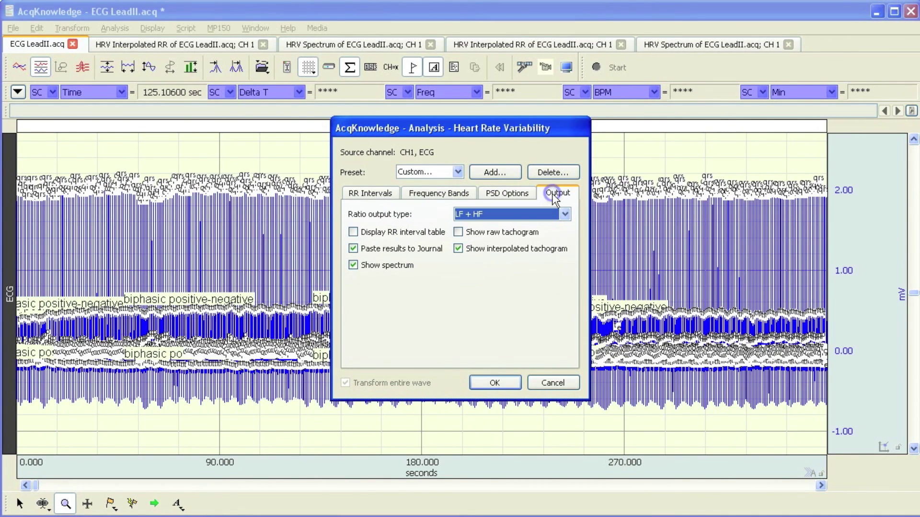
left_click(369, 192)
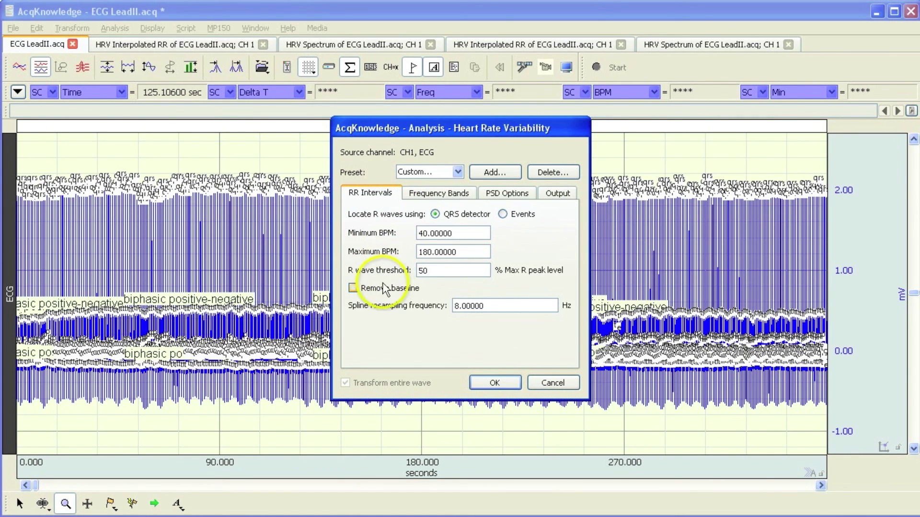